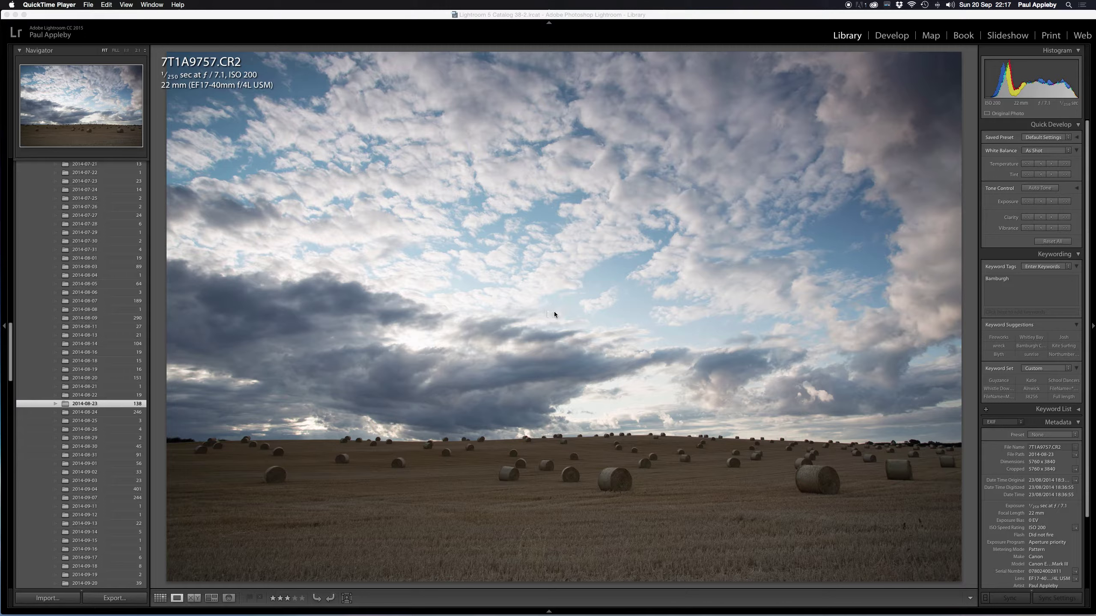
Step: Inspect the clouds at full size and compare the finished edit against the unedited original
{"action": "left_click", "coordinate": [553, 313]}
{"action": "left_click", "coordinate": [554, 312]}
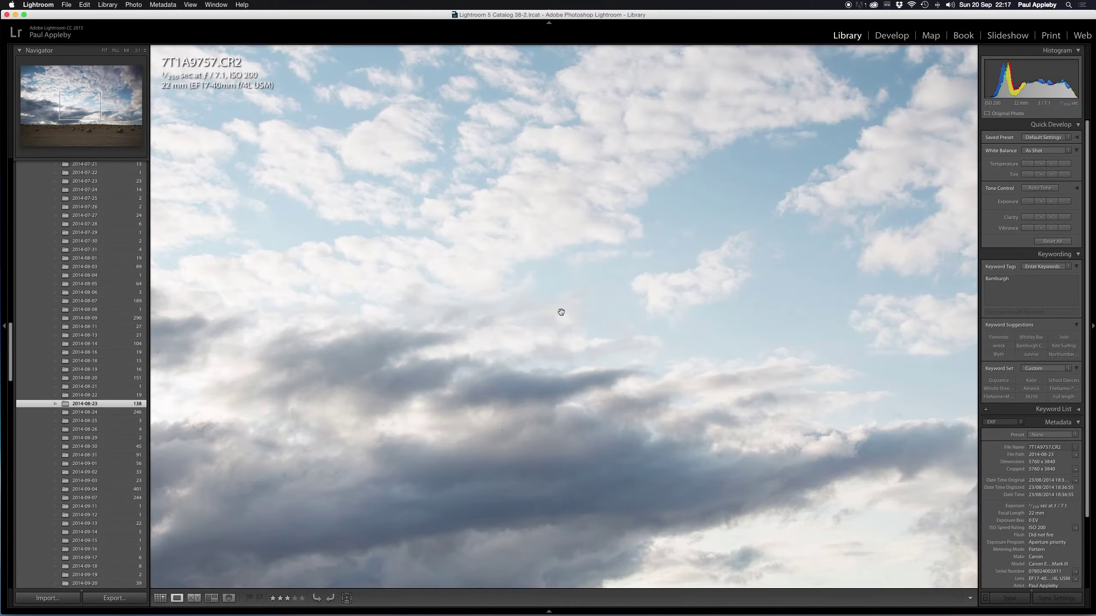
{"action": "left_click", "coordinate": [561, 313]}
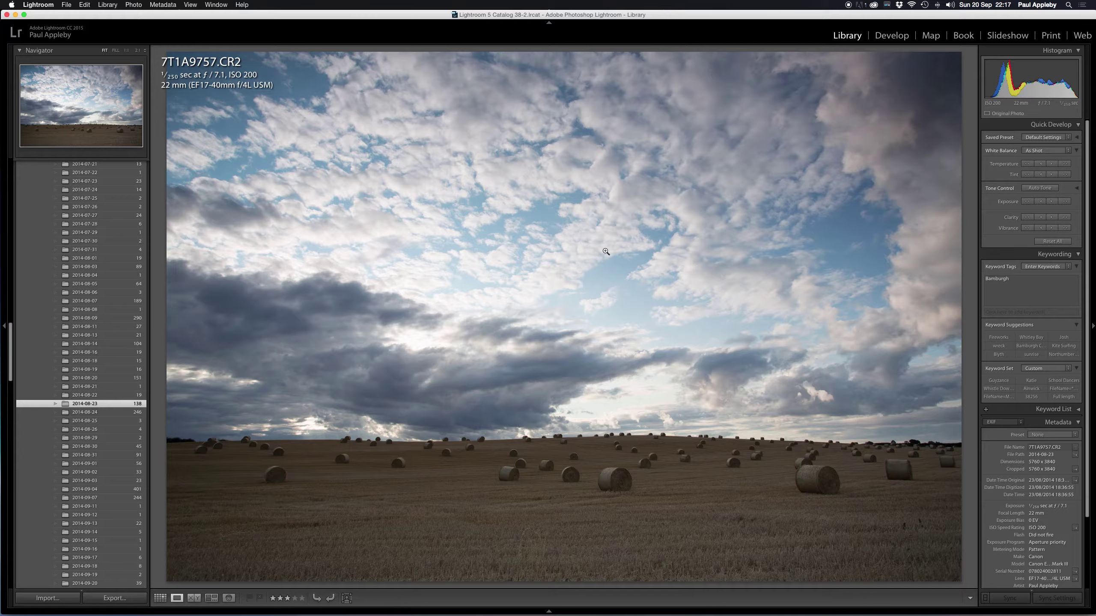
{"action": "key", "text": "Right"}
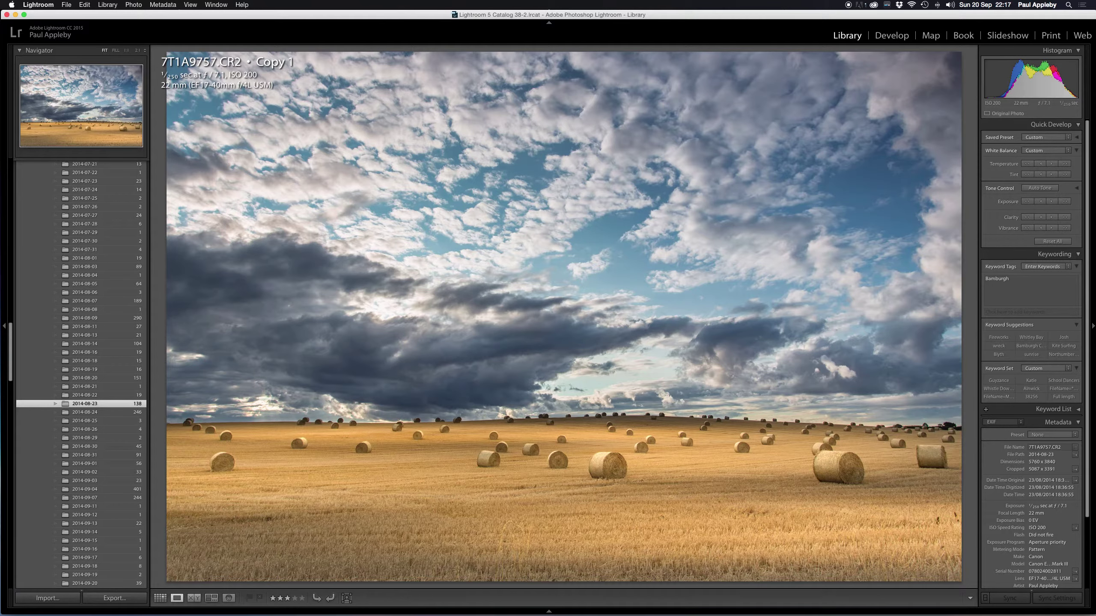
{"action": "key", "text": "Left"}
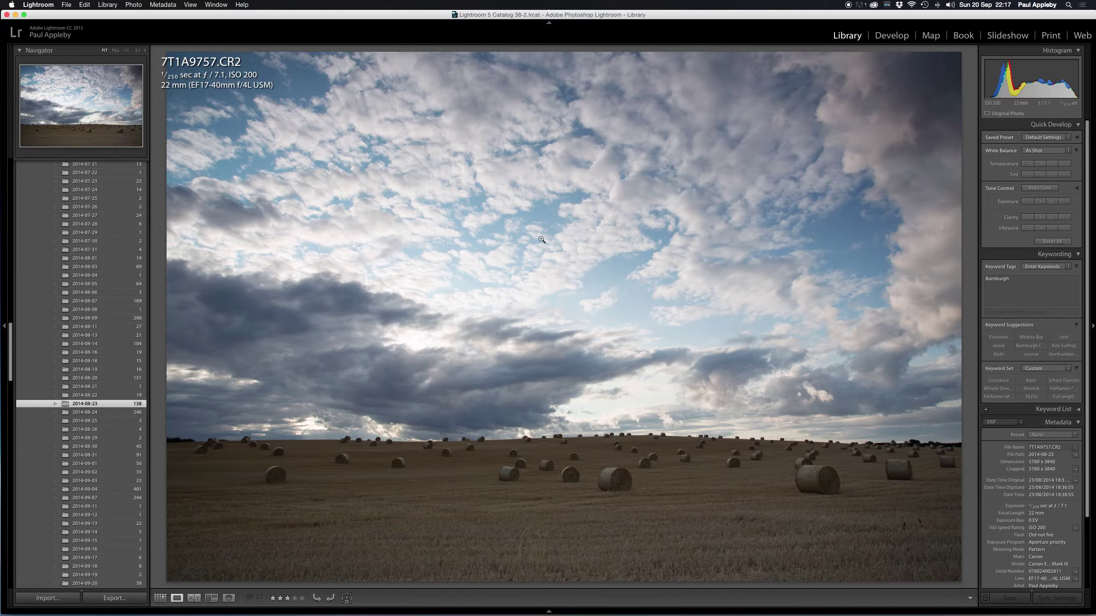
Step: In Develop, draw a graduated filter from the sky down to the horizon using the FLAT START preset
{"action": "left_click", "coordinate": [890, 35]}
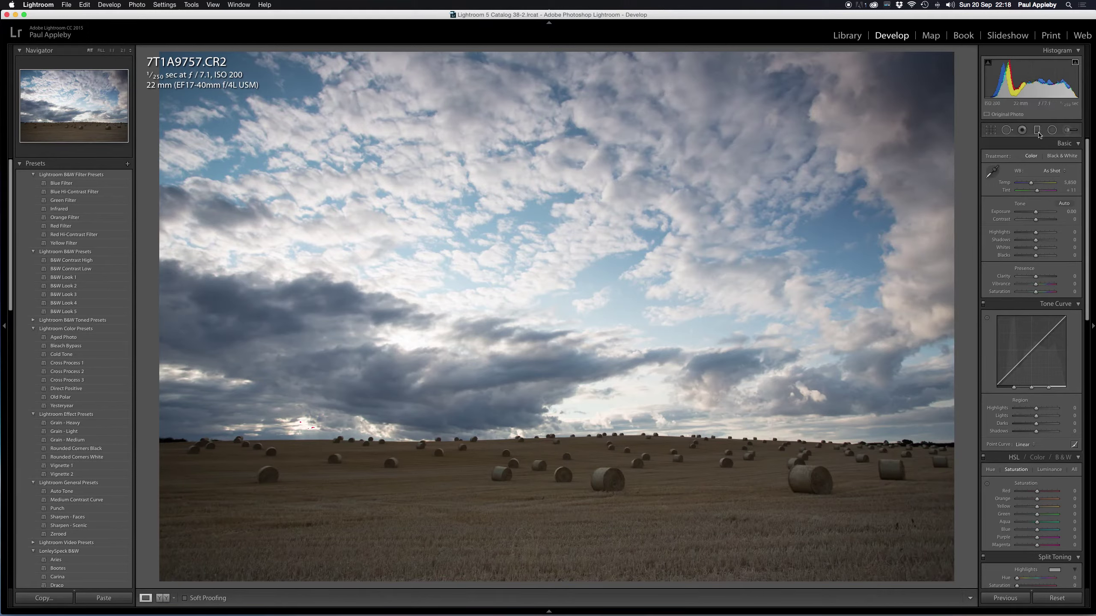
{"action": "left_click", "coordinate": [1037, 130]}
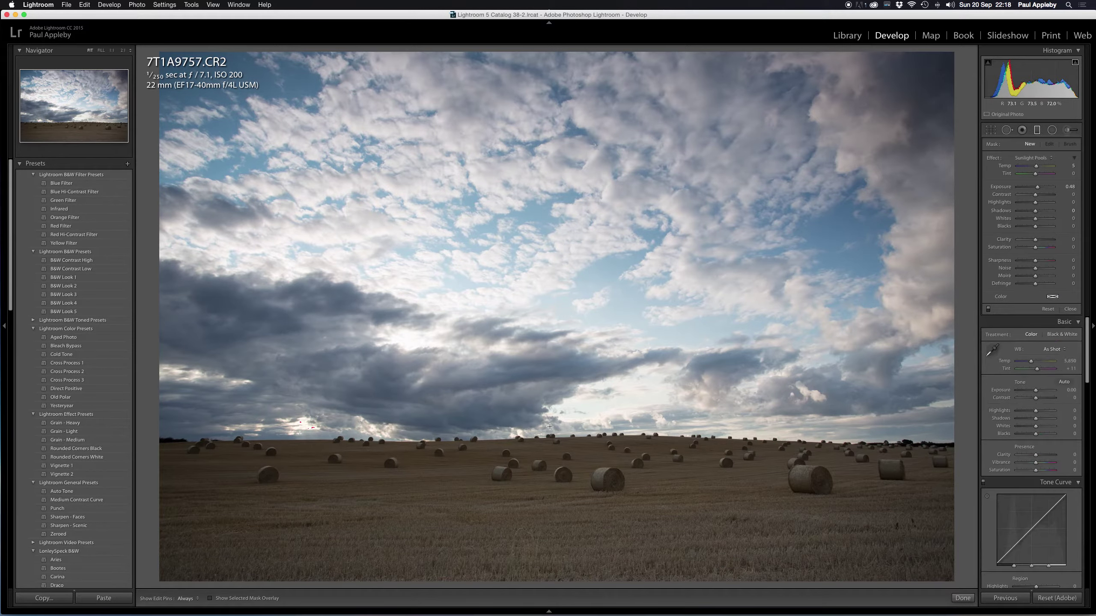
{"action": "left_click_drag", "start_coordinate": [550, 426], "coordinate": [549, 446]}
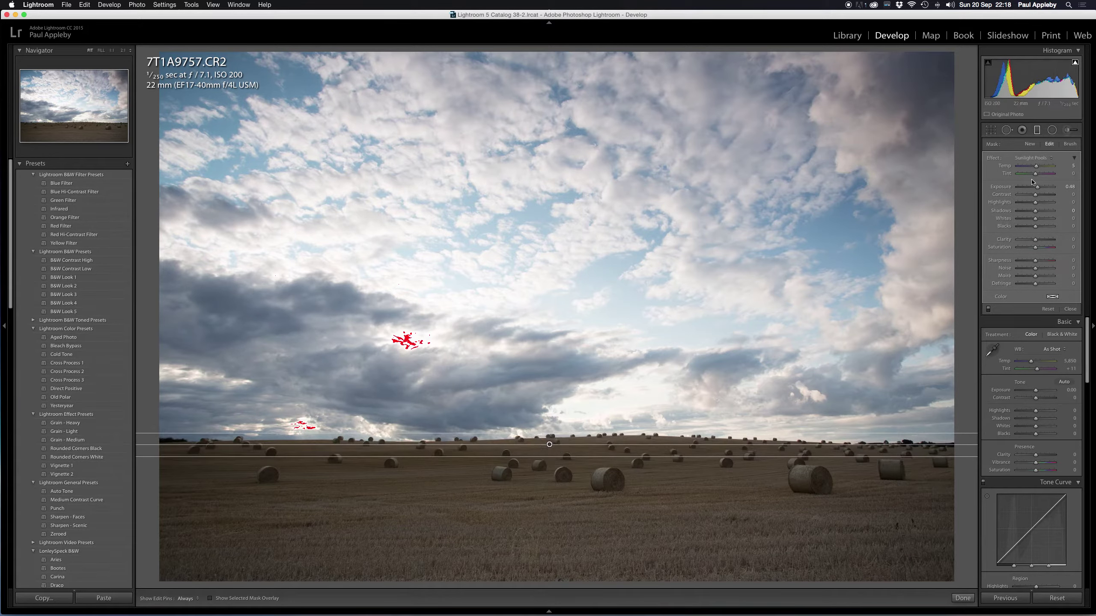
{"action": "left_click", "coordinate": [1032, 159]}
{"action": "left_click", "coordinate": [1037, 127]}
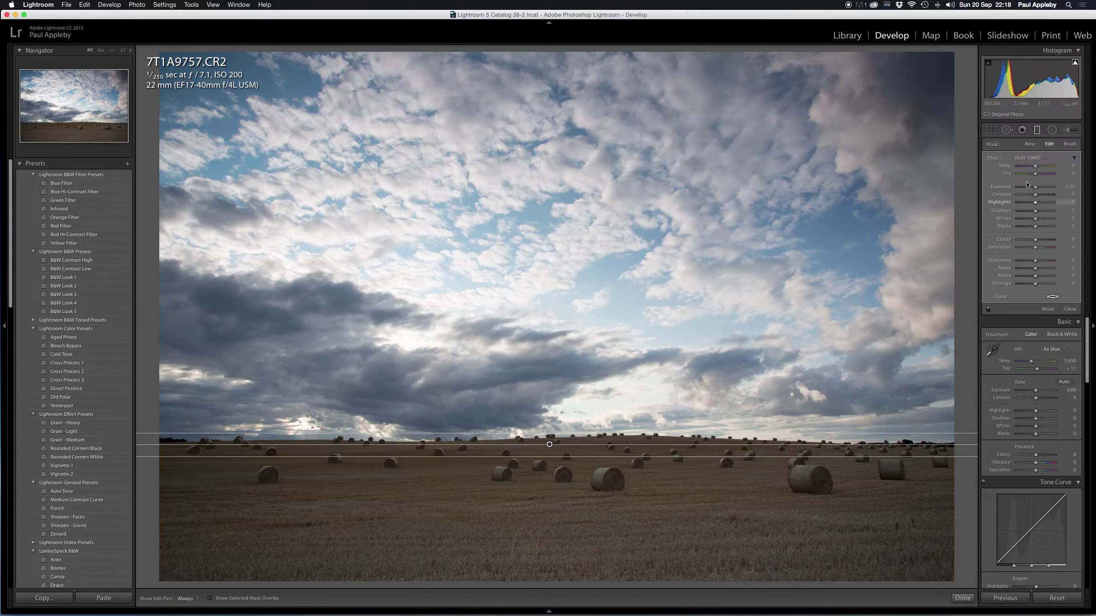
Step: Set the sky gradient to Exposure -0.39, Temp -15 and Highlights -39
{"action": "left_click_drag", "start_coordinate": [1036, 189], "coordinate": [1034, 190]}
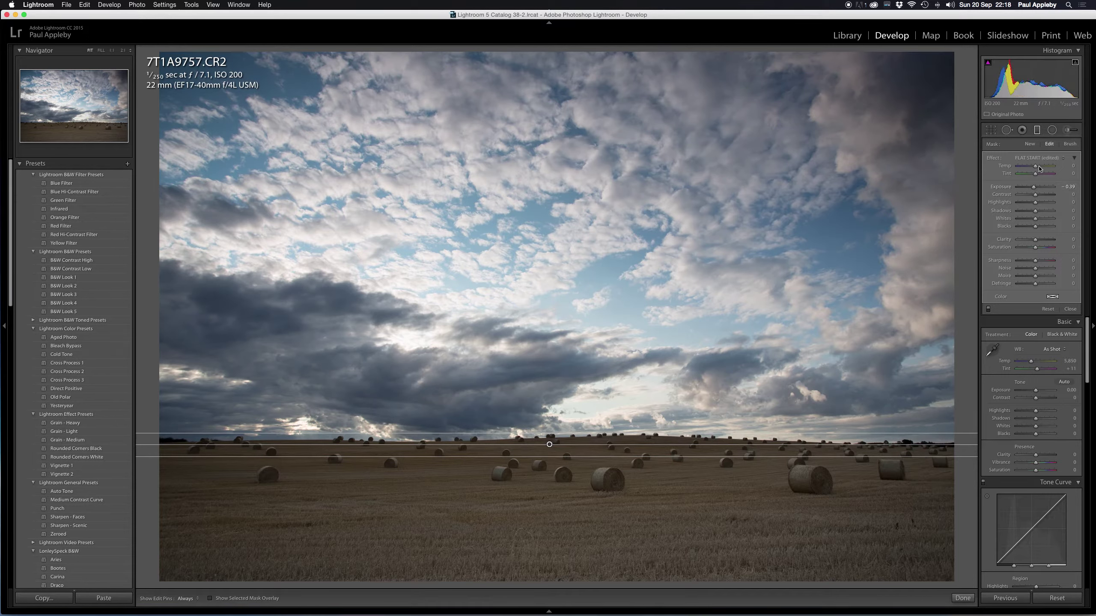
{"action": "left_click_drag", "start_coordinate": [1036, 167], "coordinate": [1033, 168]}
{"action": "left_click_drag", "start_coordinate": [1036, 204], "coordinate": [1029, 205]}
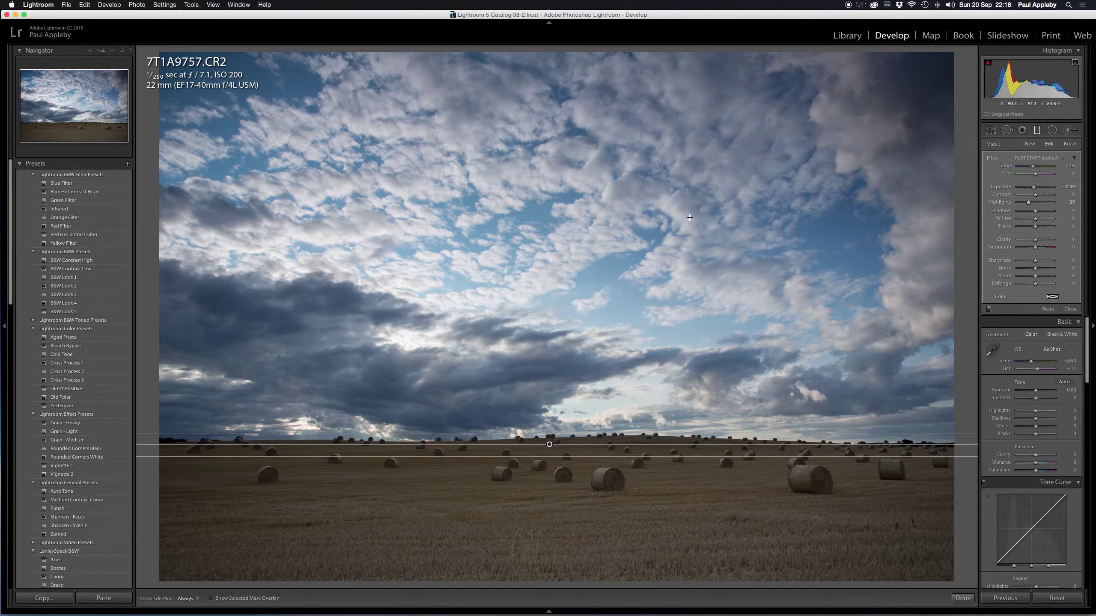
{"action": "left_click", "coordinate": [962, 598]}
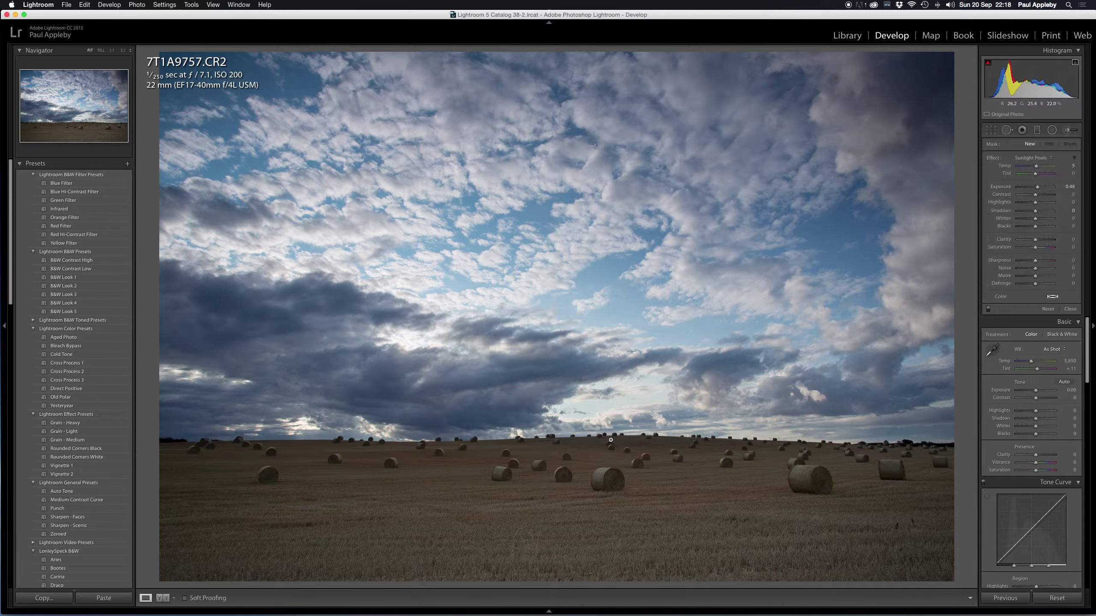
Step: Lay a second graduated filter over the field below the horizon, lift its shadows, and widen it downward
{"action": "key", "text": "m"}
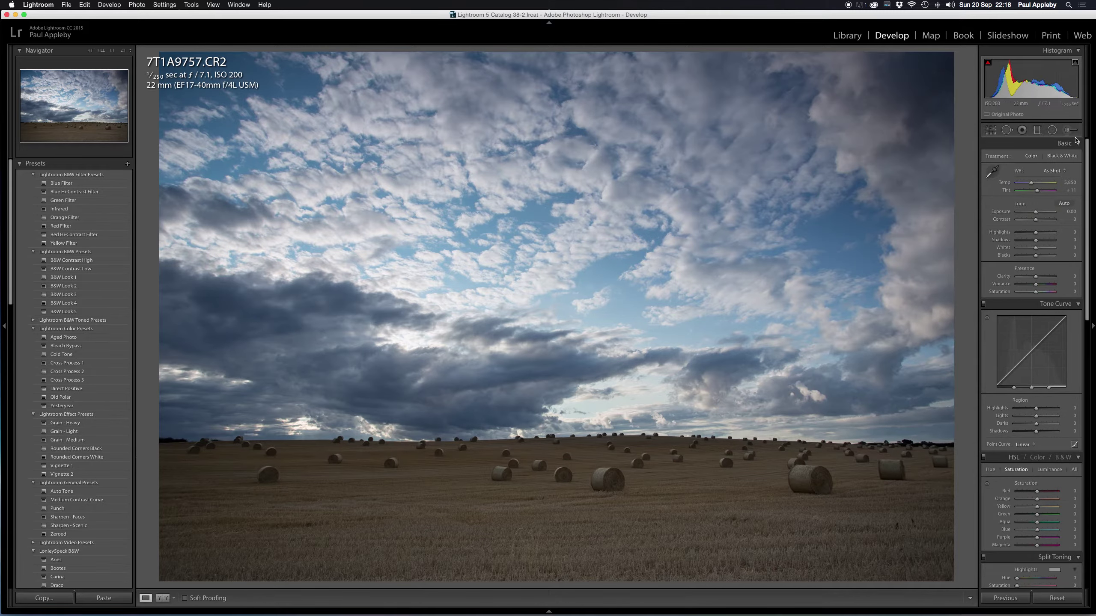
{"action": "left_click", "coordinate": [1037, 131]}
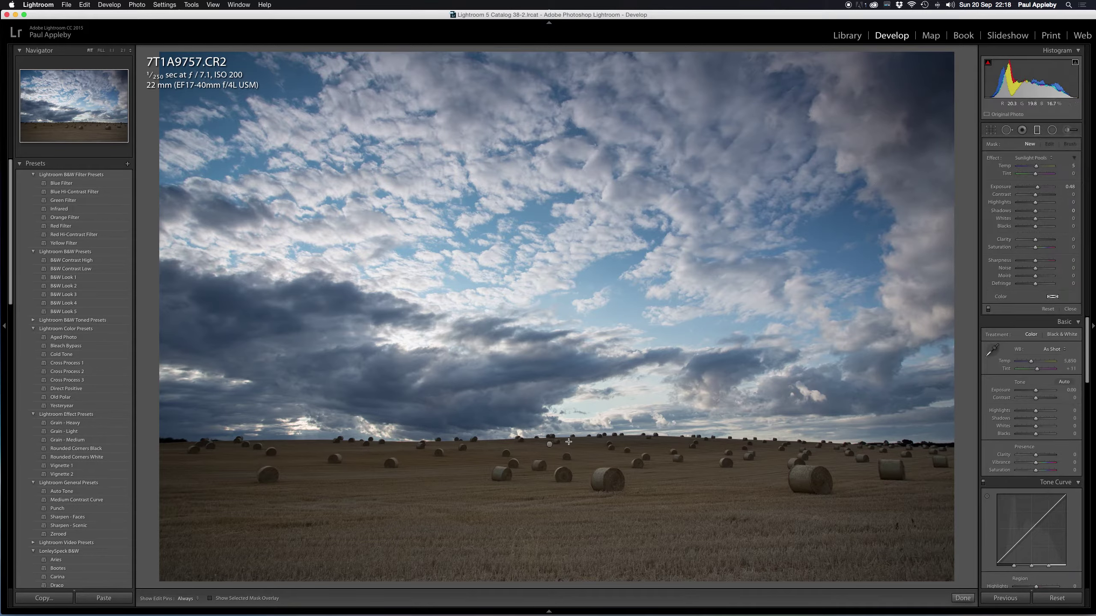
{"action": "left_click_drag", "start_coordinate": [514, 444], "coordinate": [515, 425]}
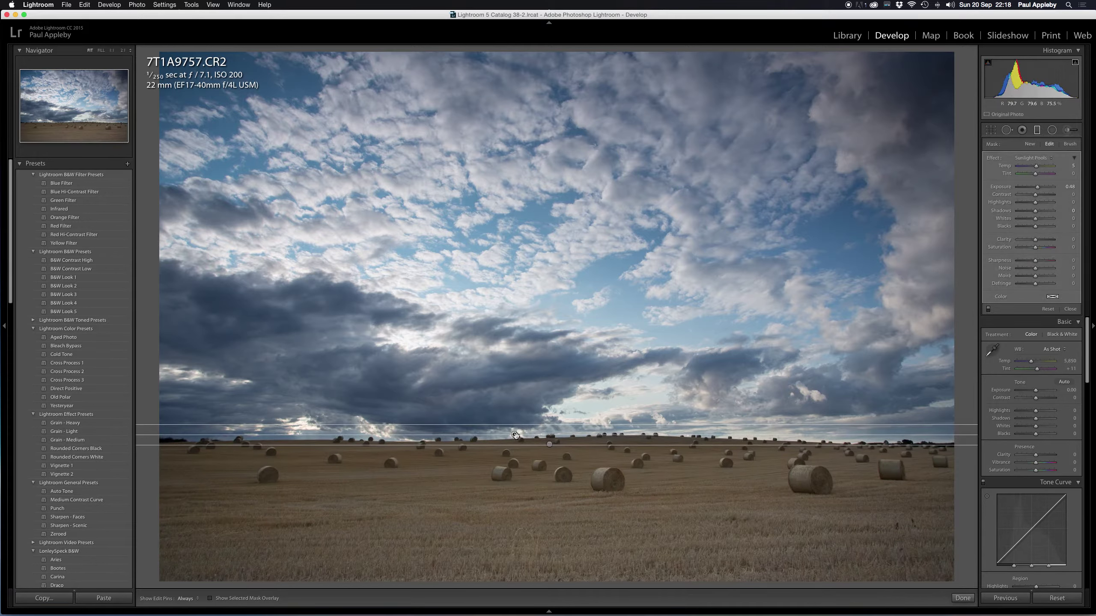
{"action": "mouse_move", "coordinate": [515, 435]}
{"action": "mouse_move", "coordinate": [1036, 213]}
{"action": "left_mouse_down"}
{"action": "mouse_move", "coordinate": [1056, 217]}
{"action": "mouse_move", "coordinate": [1014, 216]}
{"action": "mouse_move", "coordinate": [1066, 215]}
{"action": "mouse_move", "coordinate": [976, 217]}
{"action": "mouse_move", "coordinate": [1065, 222]}
{"action": "mouse_move", "coordinate": [1014, 223]}
{"action": "mouse_move", "coordinate": [1047, 227]}
{"action": "left_mouse_up"}
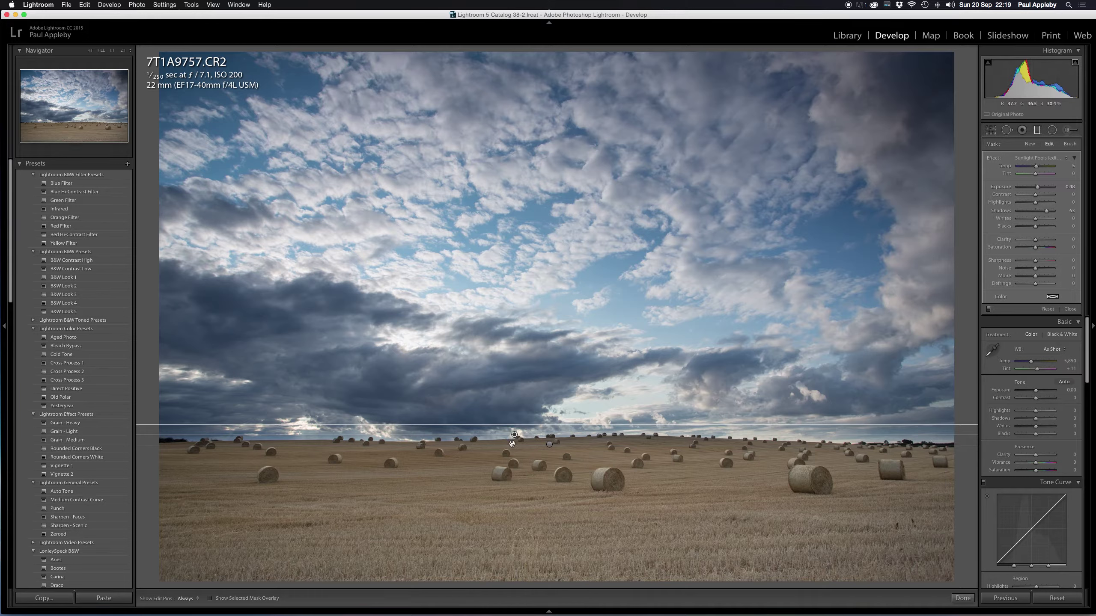
{"action": "left_click_drag", "start_coordinate": [512, 444], "coordinate": [511, 458]}
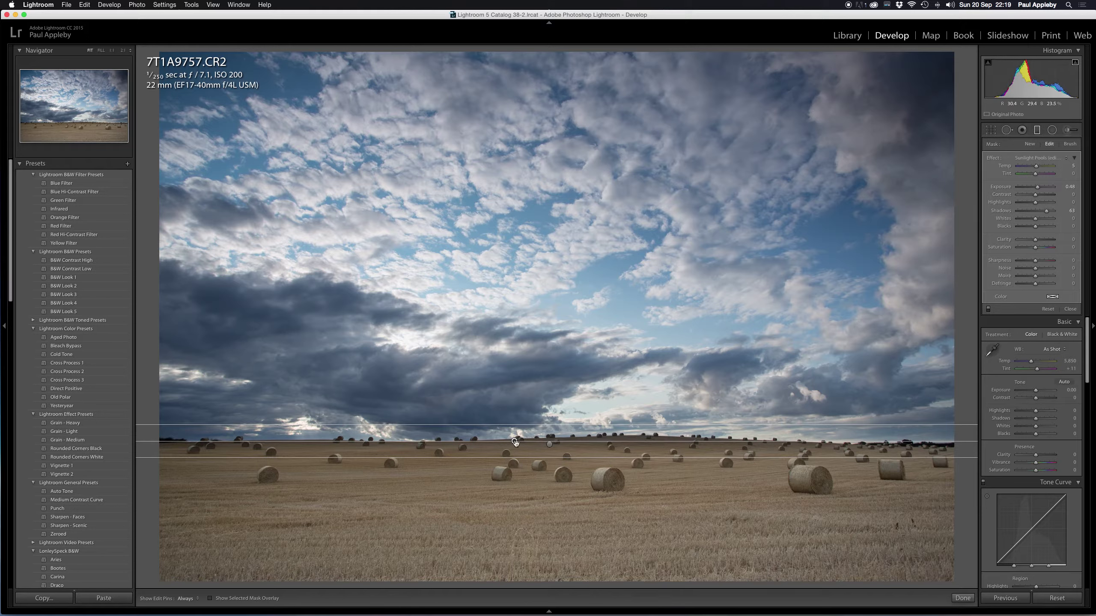
{"action": "left_click_drag", "start_coordinate": [513, 443], "coordinate": [514, 443]}
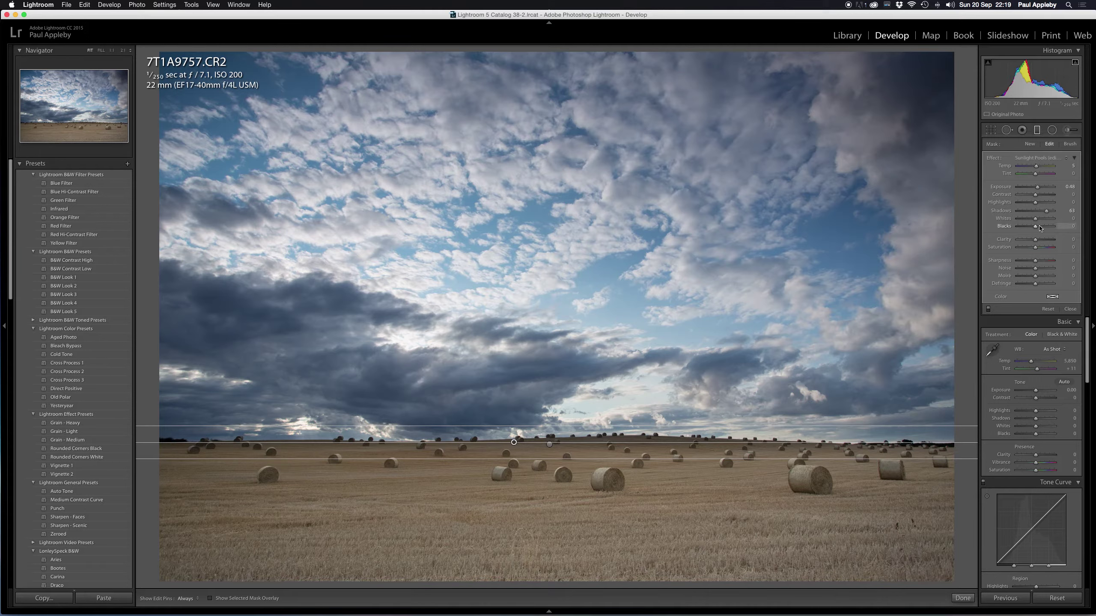
Step: Set the field gradient to Whites 18 and Temp 32
{"action": "left_click_drag", "start_coordinate": [1036, 221], "coordinate": [1038, 220]}
{"action": "left_click", "coordinate": [1035, 167]}
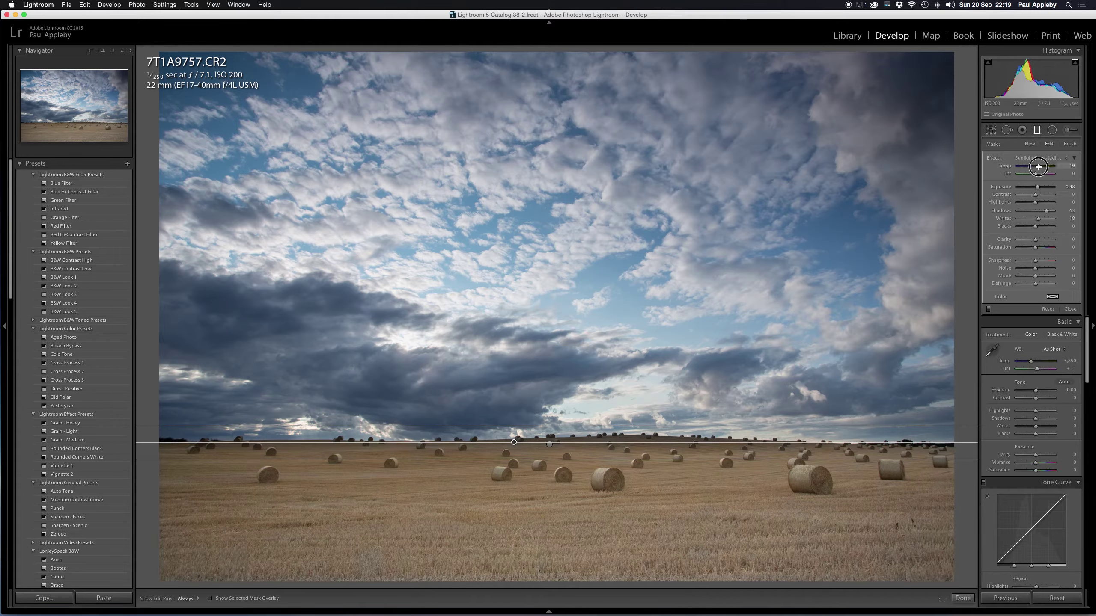
{"action": "left_click_drag", "start_coordinate": [1038, 166], "coordinate": [1040, 167]}
{"action": "left_click_drag", "start_coordinate": [1039, 167], "coordinate": [1040, 166]}
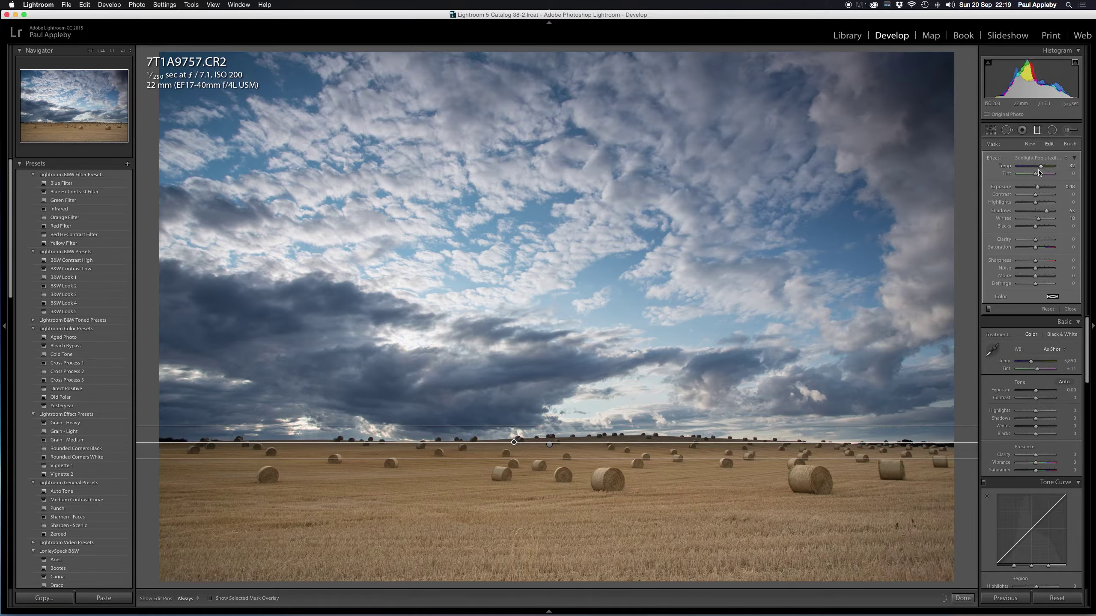
{"action": "left_click", "coordinate": [963, 598]}
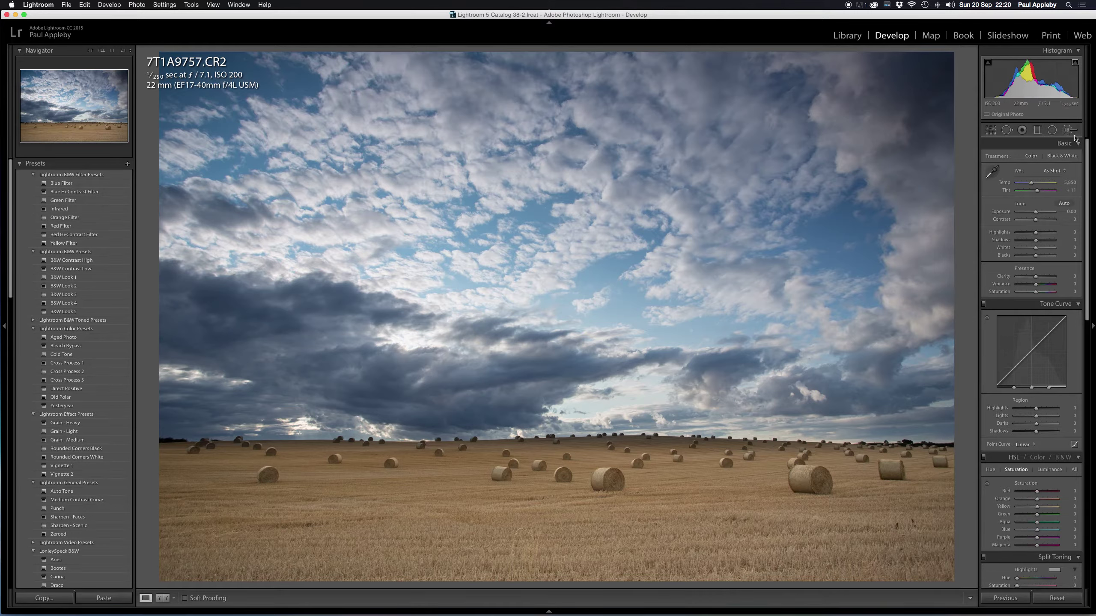
Step: Draw an elliptical radial filter over the lower centre of the field
{"action": "left_click", "coordinate": [1051, 130]}
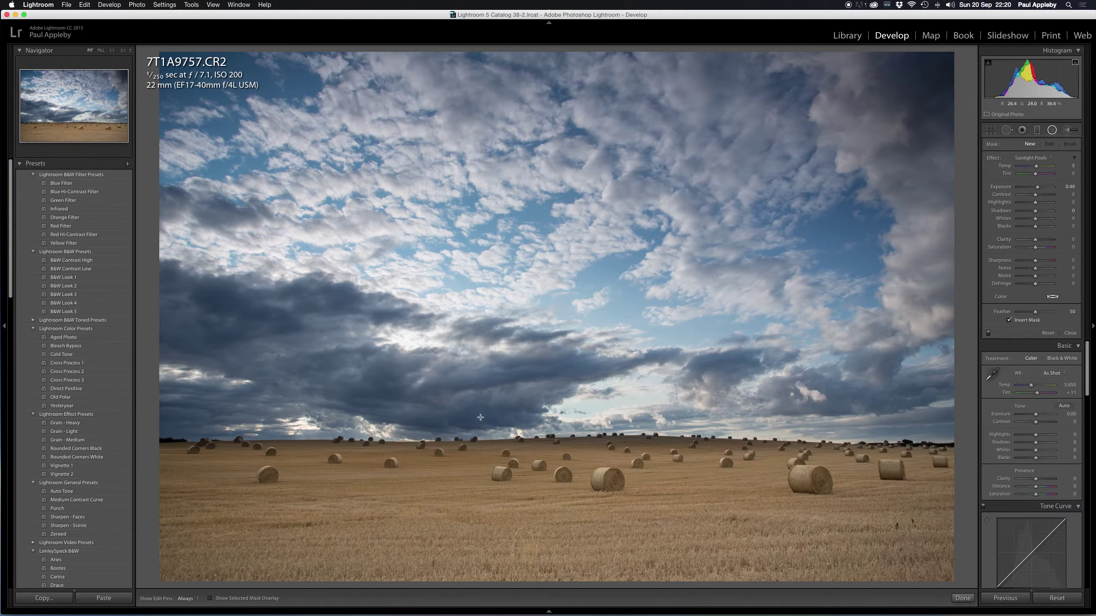
{"action": "mouse_move", "coordinate": [265, 500]}
{"action": "left_mouse_down"}
{"action": "mouse_move", "coordinate": [572, 516]}
{"action": "mouse_move", "coordinate": [578, 527]}
{"action": "left_mouse_up"}
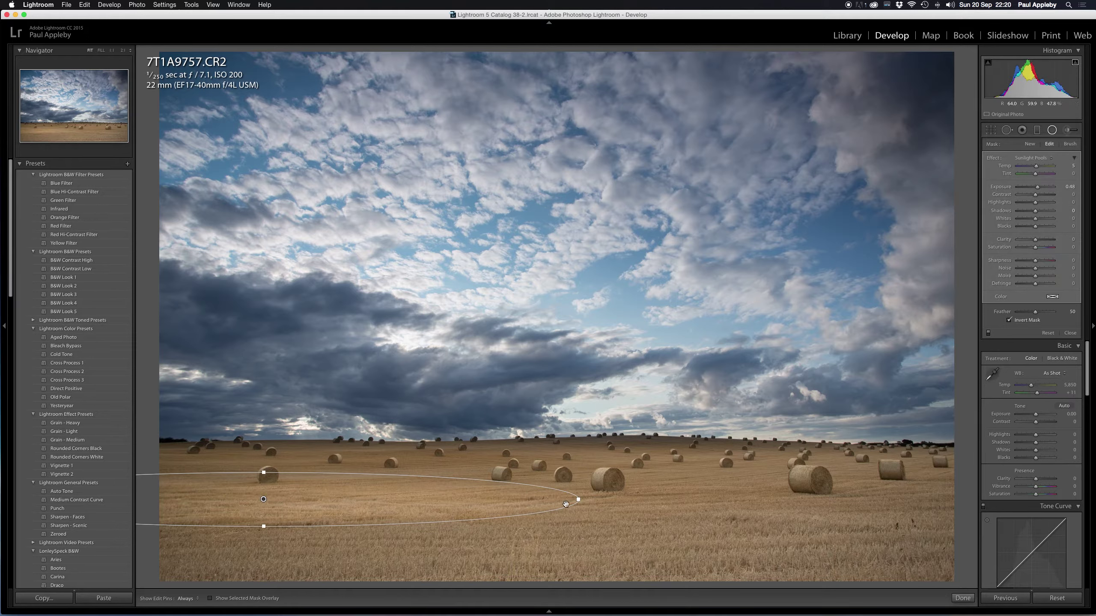
{"action": "left_click_drag", "start_coordinate": [264, 499], "coordinate": [539, 519]}
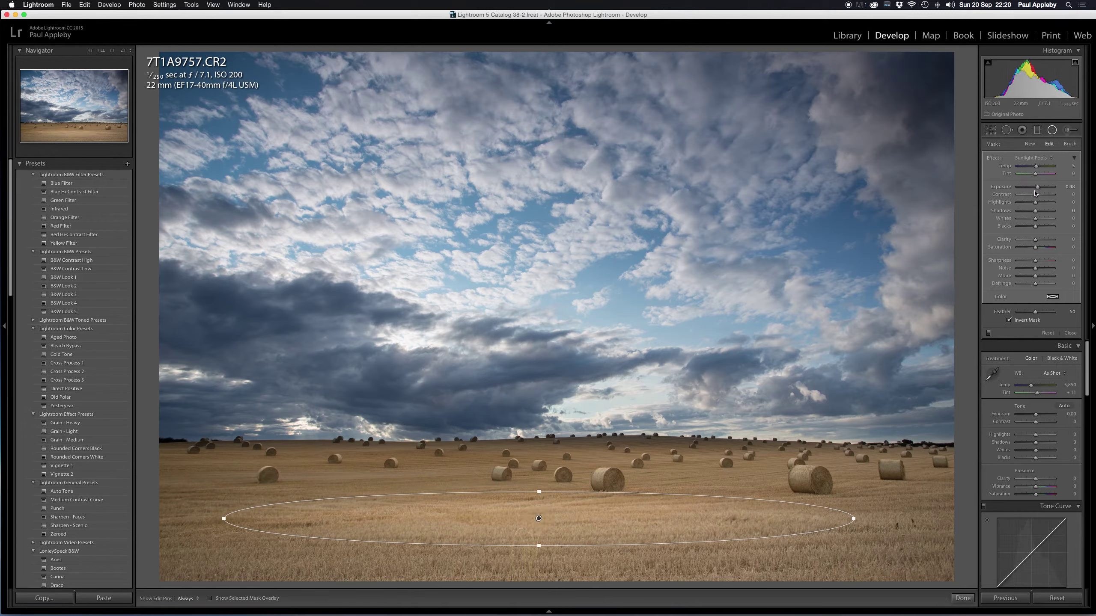
Step: Give the sunlight pool Exposure 0.88, Whites 24, a warmer Temp and Feather 70
{"action": "left_click_drag", "start_coordinate": [1038, 189], "coordinate": [1039, 188]}
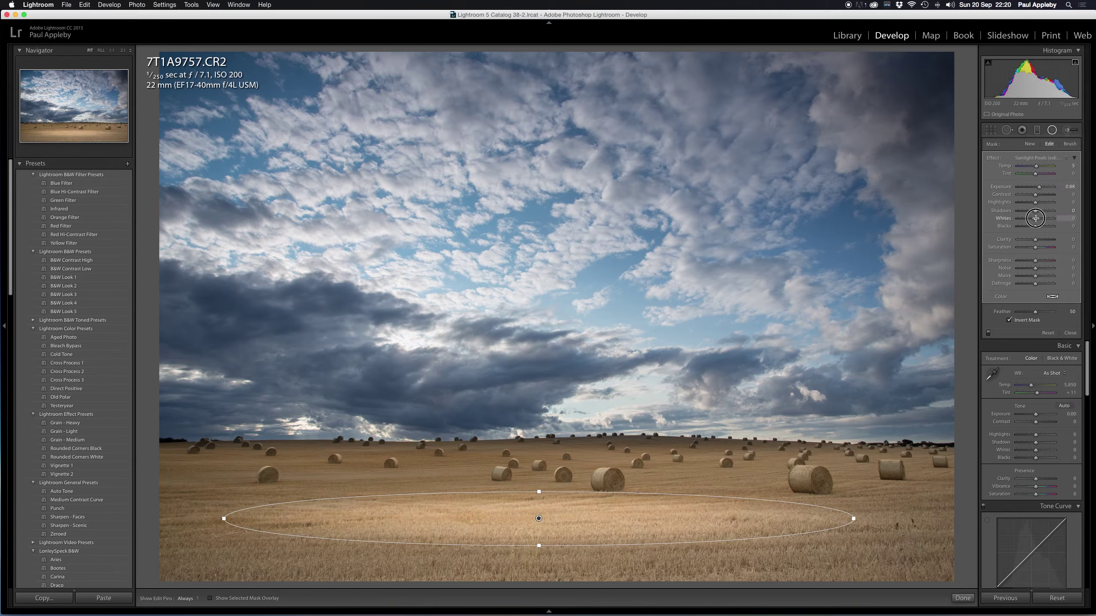
{"action": "left_click_drag", "start_coordinate": [1035, 218], "coordinate": [1040, 219]}
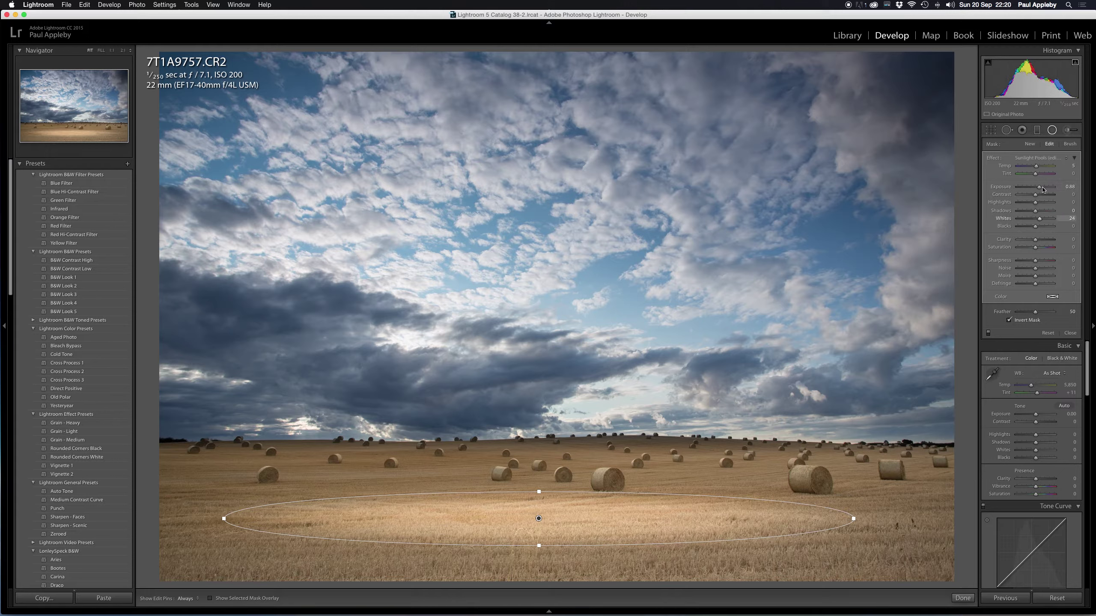
{"action": "left_click_drag", "start_coordinate": [1035, 166], "coordinate": [1047, 167]}
{"action": "left_click_drag", "start_coordinate": [1036, 313], "coordinate": [1043, 311]}
{"action": "left_click", "coordinate": [963, 599]}
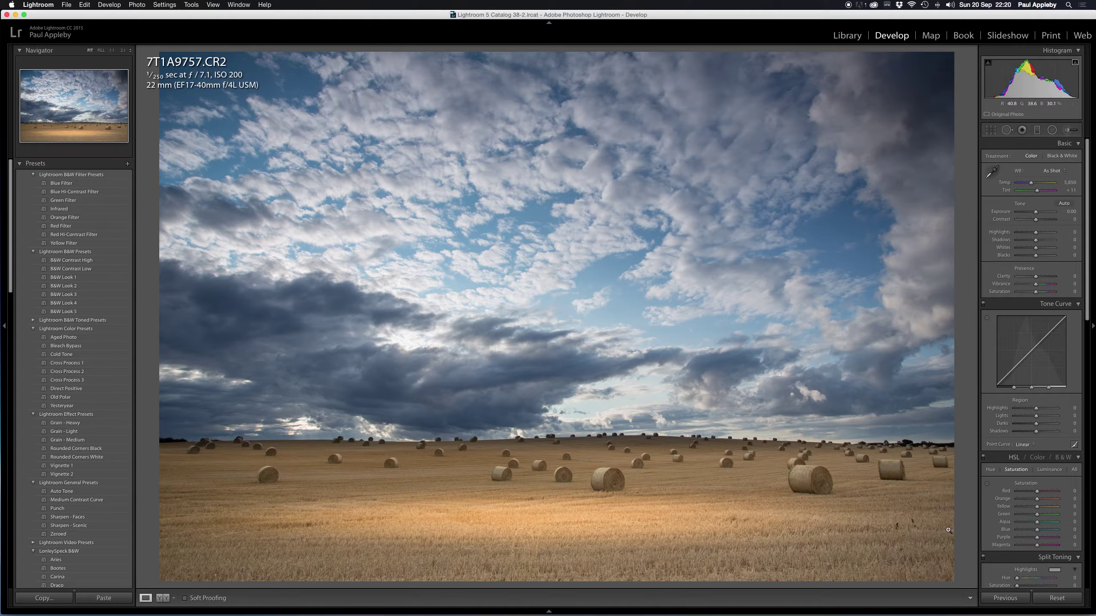
Step: Move the existing sunlight pool to the lower left and stretch it wider
{"action": "left_click", "coordinate": [1051, 130]}
{"action": "left_click", "coordinate": [538, 518]}
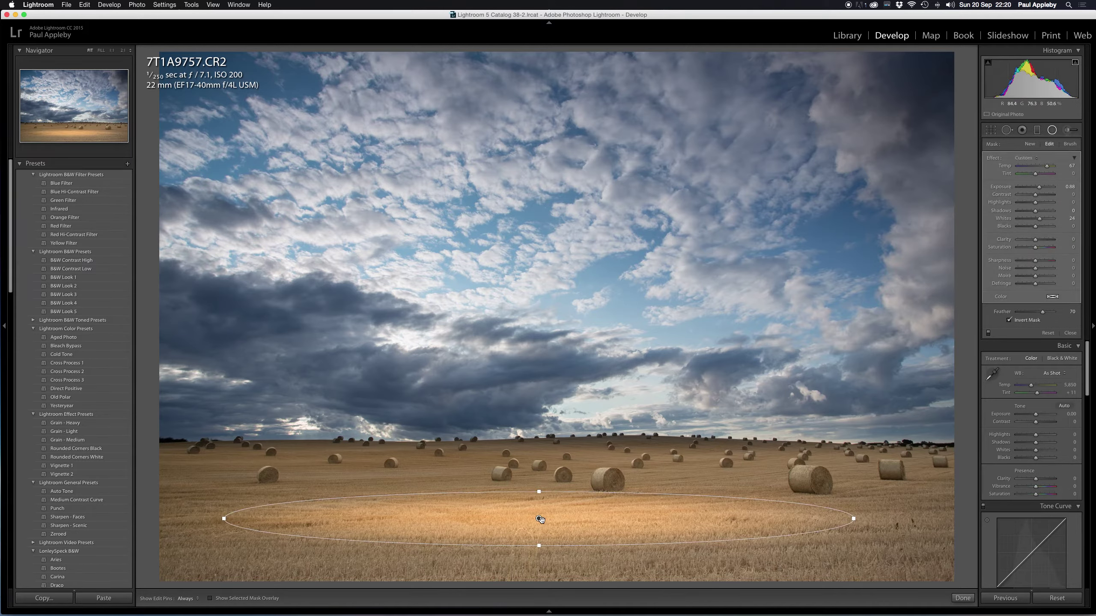
{"action": "left_click_drag", "start_coordinate": [535, 522], "coordinate": [318, 534]}
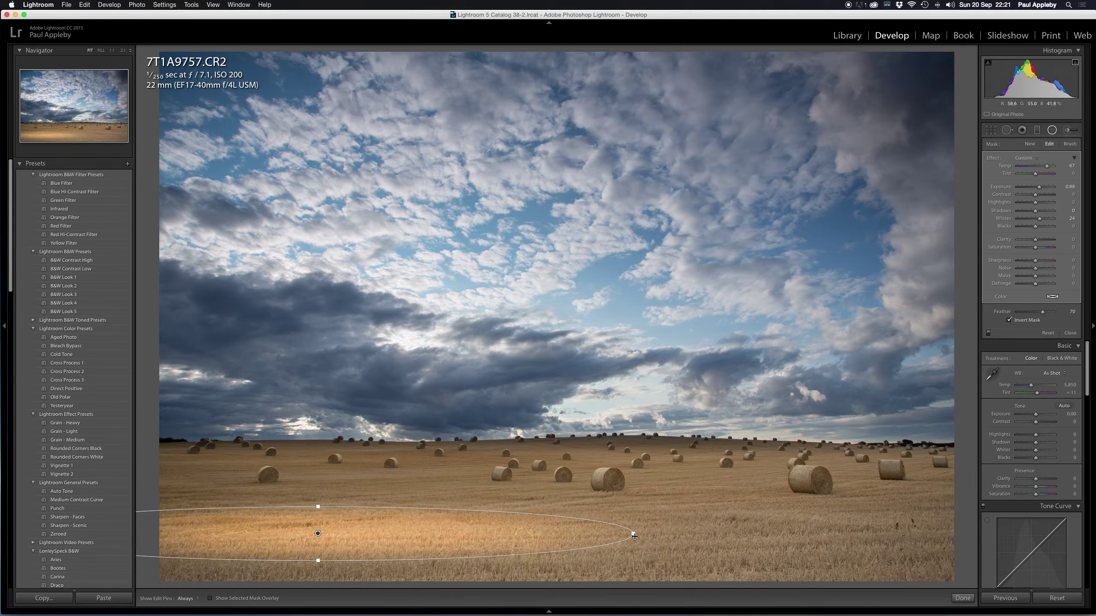
{"action": "left_click_drag", "start_coordinate": [633, 535], "coordinate": [779, 537]}
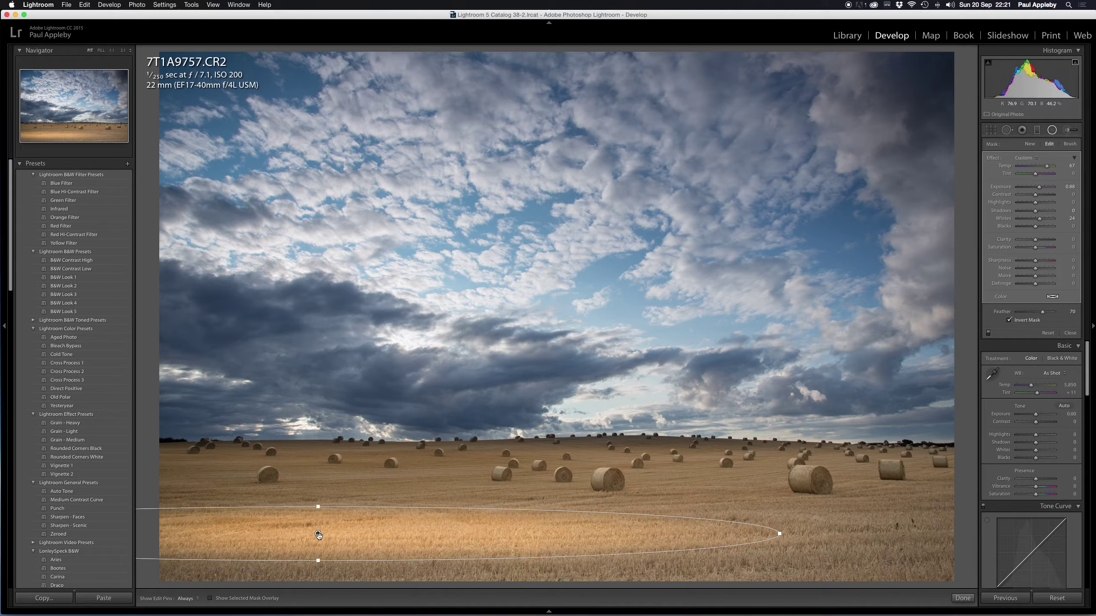
{"action": "left_click_drag", "start_coordinate": [319, 537], "coordinate": [316, 548]}
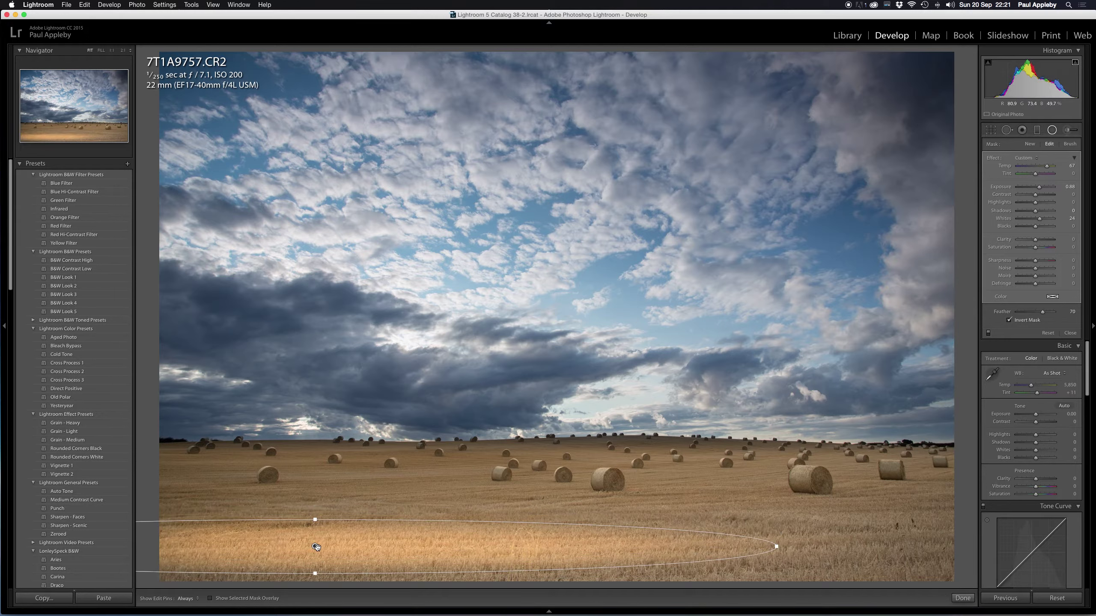
Step: Duplicate the sunlight pool and place a narrower copy on the right of the field
{"action": "right_click", "coordinate": [315, 547]}
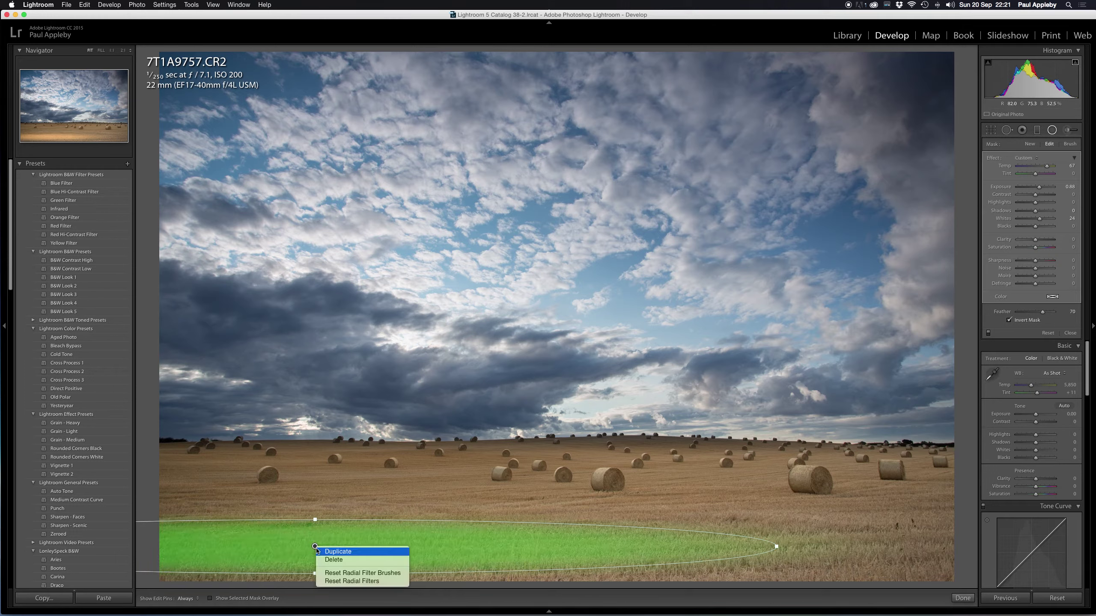
{"action": "left_click", "coordinate": [338, 551]}
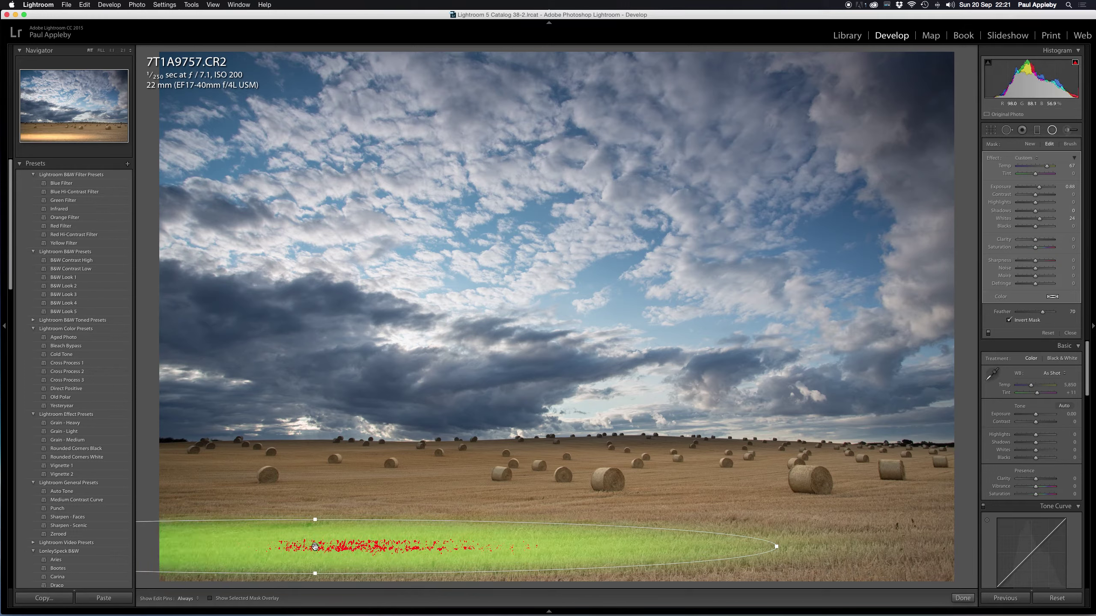
{"action": "left_click_drag", "start_coordinate": [315, 548], "coordinate": [861, 506]}
{"action": "left_click_drag", "start_coordinate": [399, 506], "coordinate": [530, 506]}
{"action": "left_click_drag", "start_coordinate": [860, 506], "coordinate": [871, 518]}
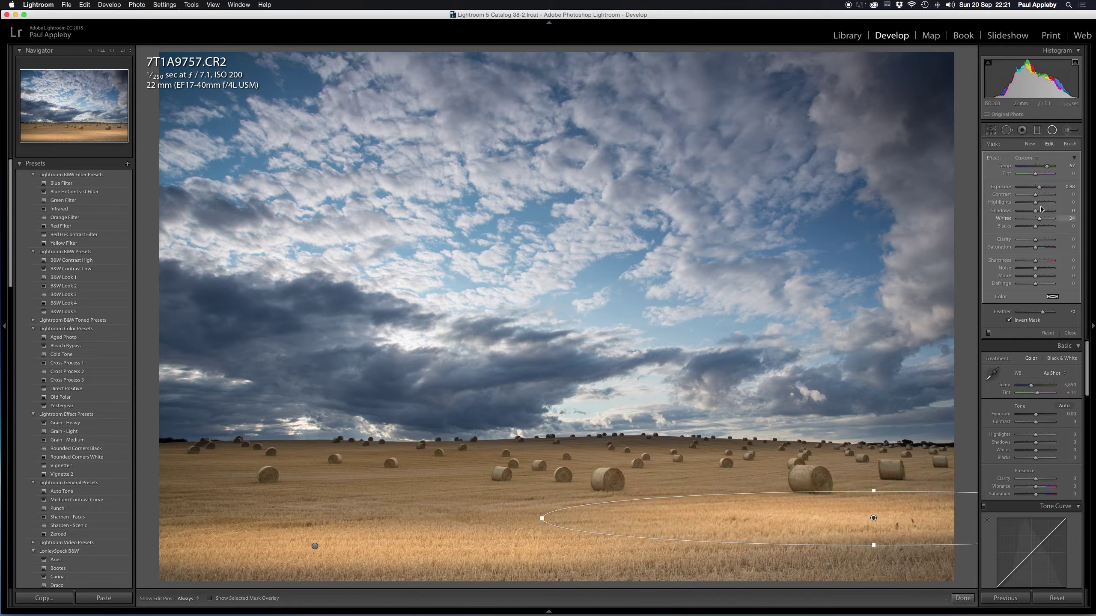
Step: Set the copied pool to Exposure 1.22, Temp 77 and Highlights 30
{"action": "left_click_drag", "start_coordinate": [1040, 191], "coordinate": [1041, 188]}
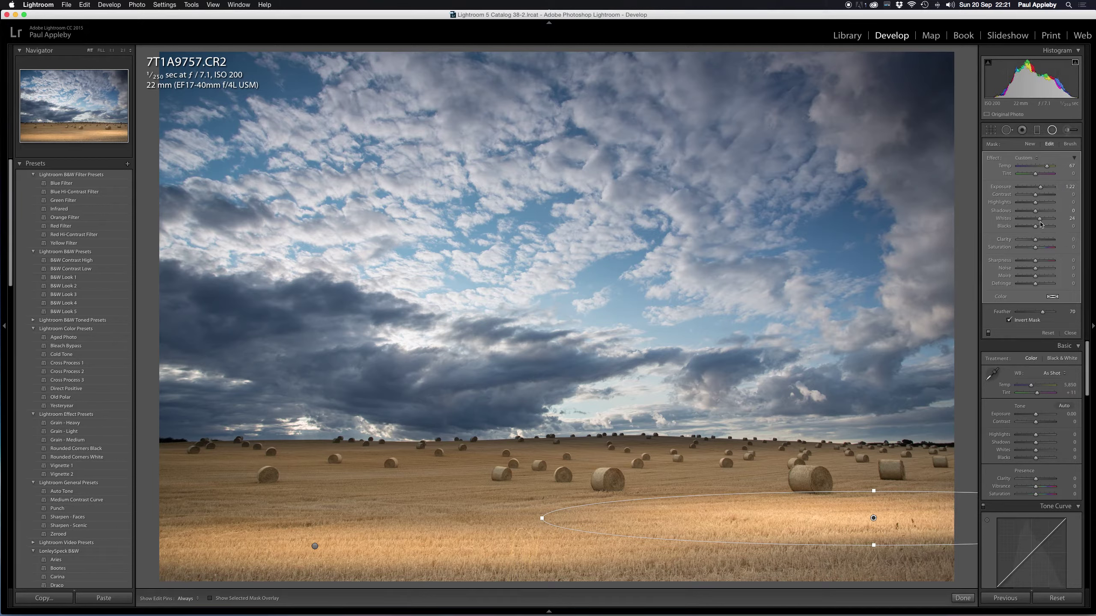
{"action": "left_click_drag", "start_coordinate": [1045, 169], "coordinate": [1048, 167]}
{"action": "left_click_drag", "start_coordinate": [1036, 205], "coordinate": [1040, 203]}
Step: Duplicate the right-hand pool as a narrower copy over the distant horizon bales, with softer feathering
{"action": "right_click", "coordinate": [874, 518]}
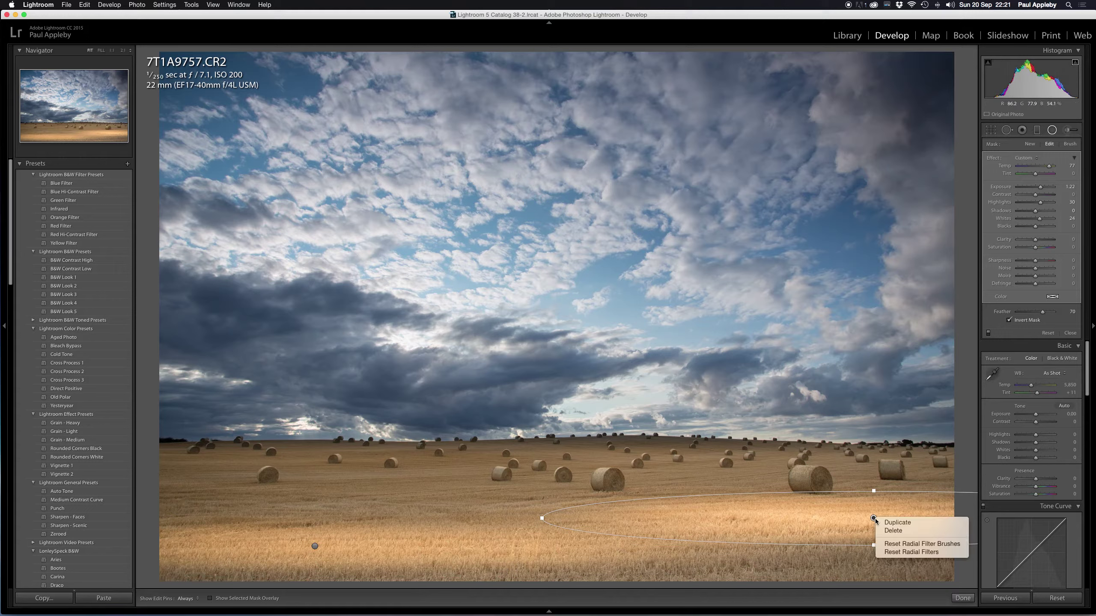
{"action": "left_click", "coordinate": [897, 526]}
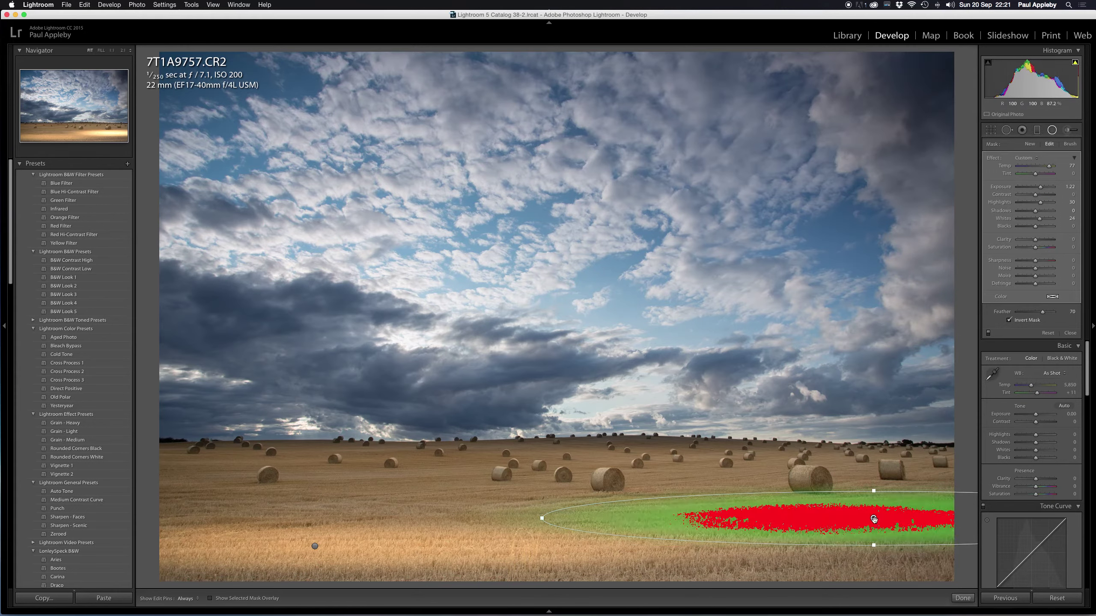
{"action": "left_click_drag", "start_coordinate": [870, 520], "coordinate": [817, 456]}
{"action": "left_click_drag", "start_coordinate": [485, 457], "coordinate": [567, 456]}
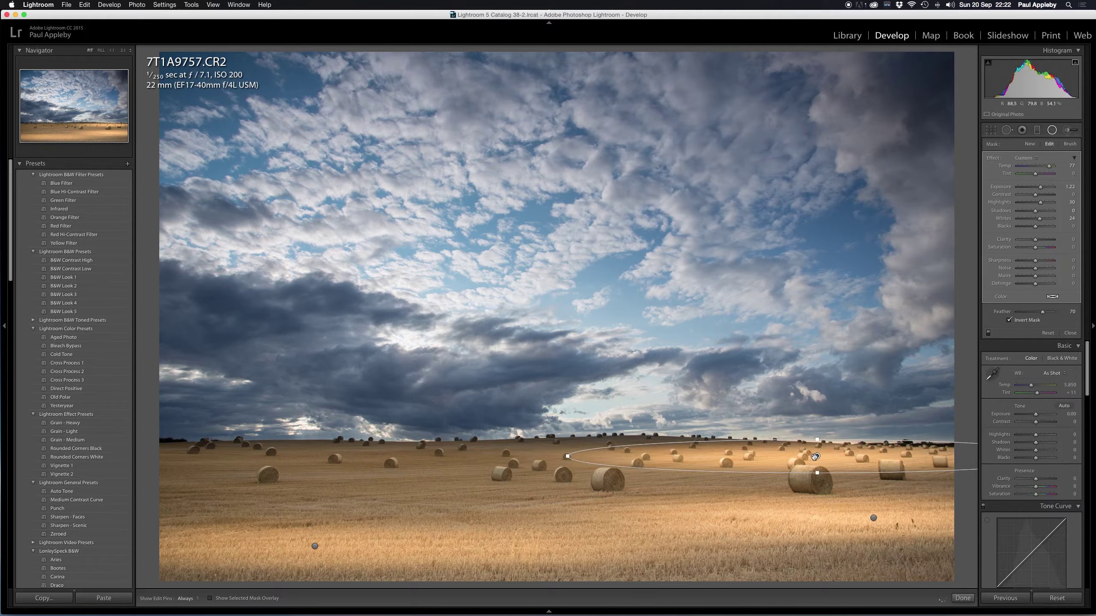
{"action": "mouse_move", "coordinate": [819, 456]}
{"action": "left_mouse_down"}
{"action": "mouse_move", "coordinate": [806, 434]}
{"action": "mouse_move", "coordinate": [799, 452]}
{"action": "left_mouse_up"}
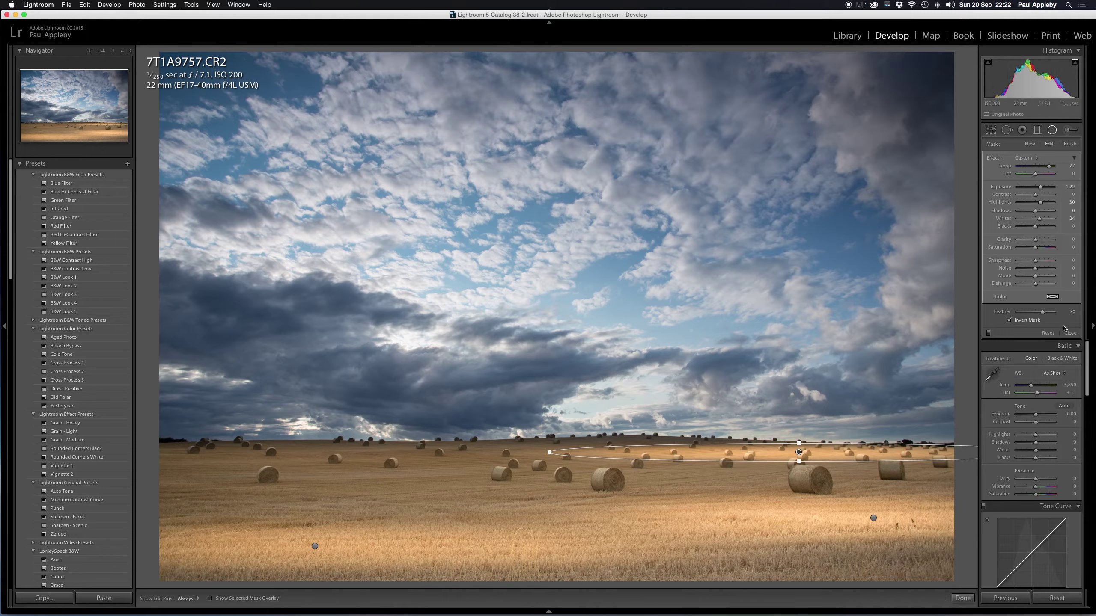
{"action": "left_click_drag", "start_coordinate": [1043, 314], "coordinate": [1046, 316]}
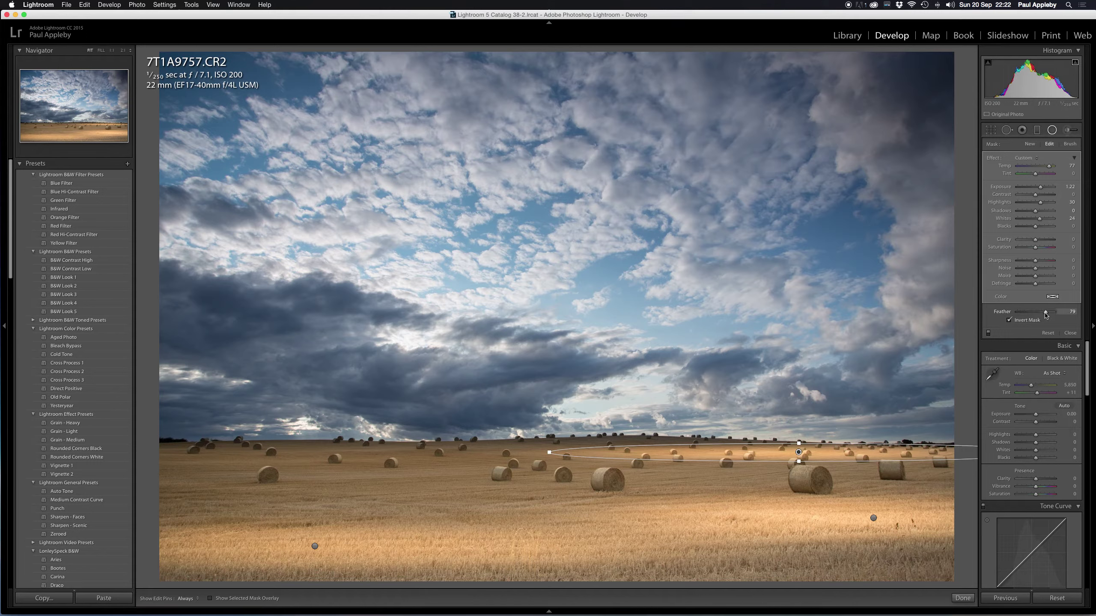
{"action": "left_click", "coordinate": [874, 517]}
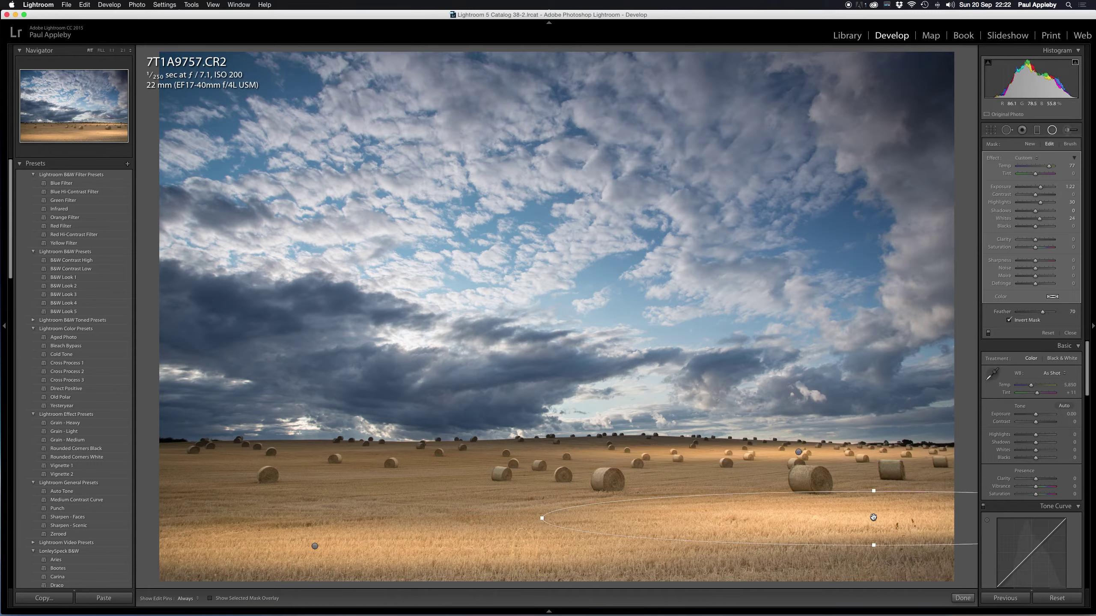
Step: Duplicate the lower right pool, move it to the left middle field, widen it toward the centre and flatten it
{"action": "right_click", "coordinate": [873, 517]}
{"action": "left_click", "coordinate": [873, 519]}
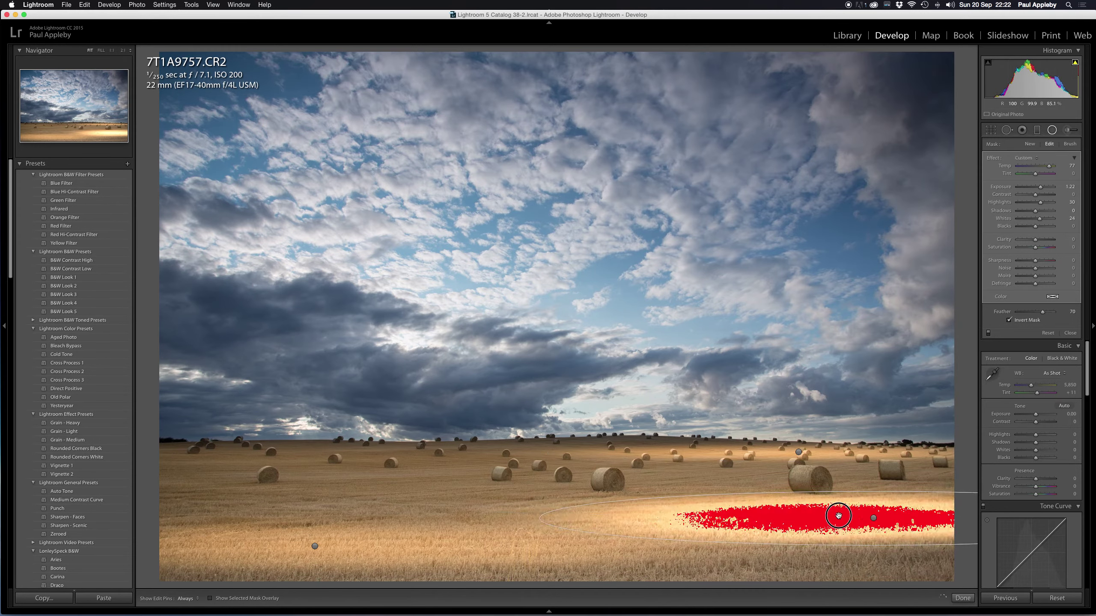
{"action": "left_click_drag", "start_coordinate": [873, 519], "coordinate": [250, 478]}
{"action": "left_click_drag", "start_coordinate": [581, 479], "coordinate": [754, 478]}
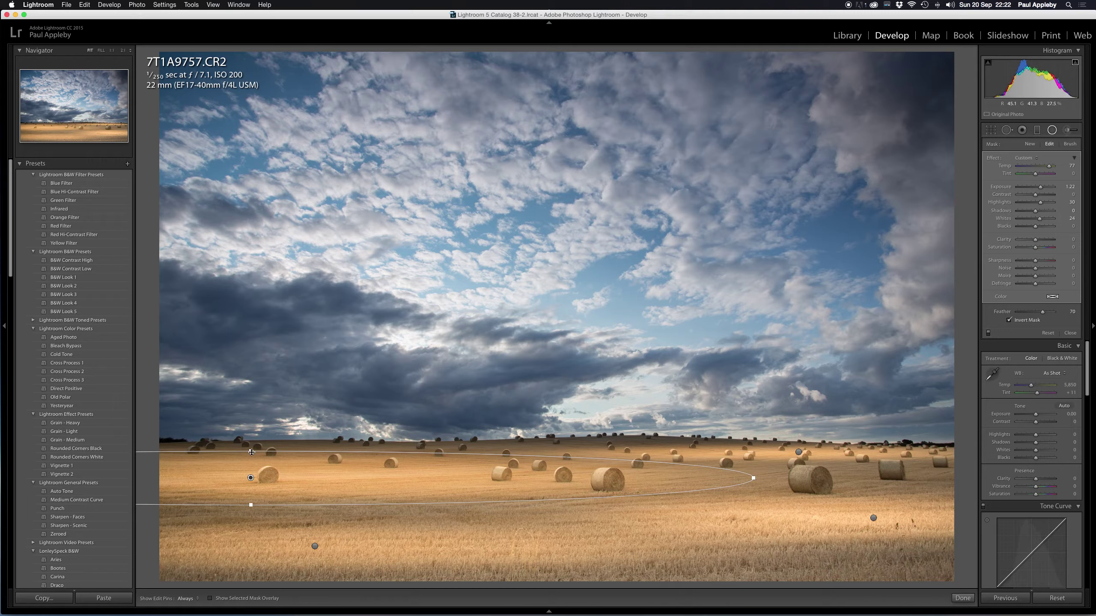
{"action": "left_click_drag", "start_coordinate": [251, 451], "coordinate": [248, 487]}
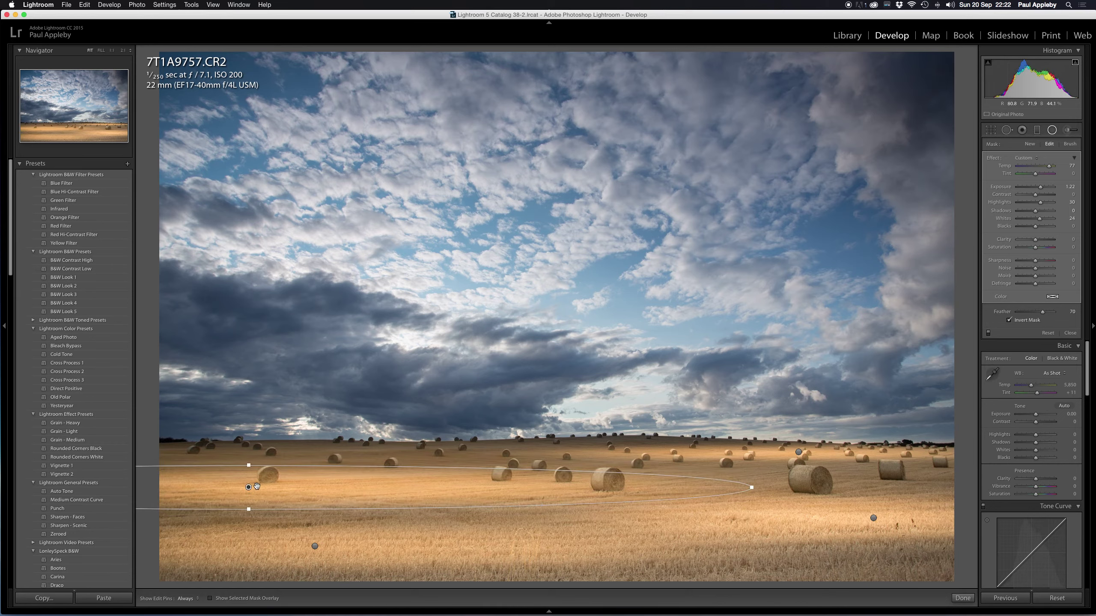
Step: Duplicate the left pool, move the copy up to the horizon, and narrow its right edge
{"action": "right_click", "coordinate": [250, 488]}
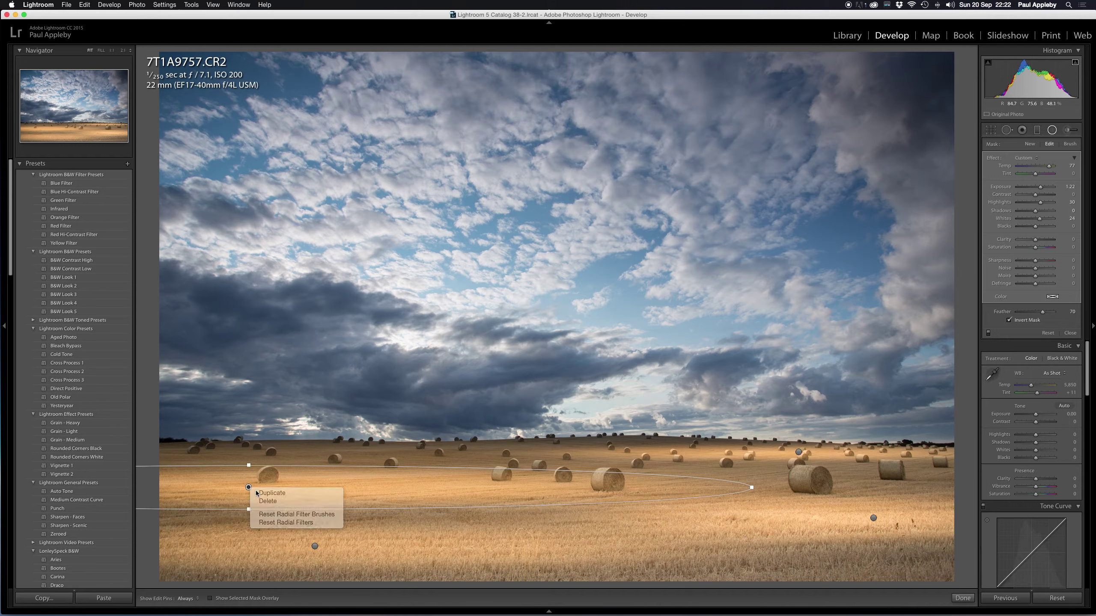
{"action": "left_click", "coordinate": [251, 476]}
{"action": "key", "text": "j"}
{"action": "left_click_drag", "start_coordinate": [248, 487], "coordinate": [273, 451]}
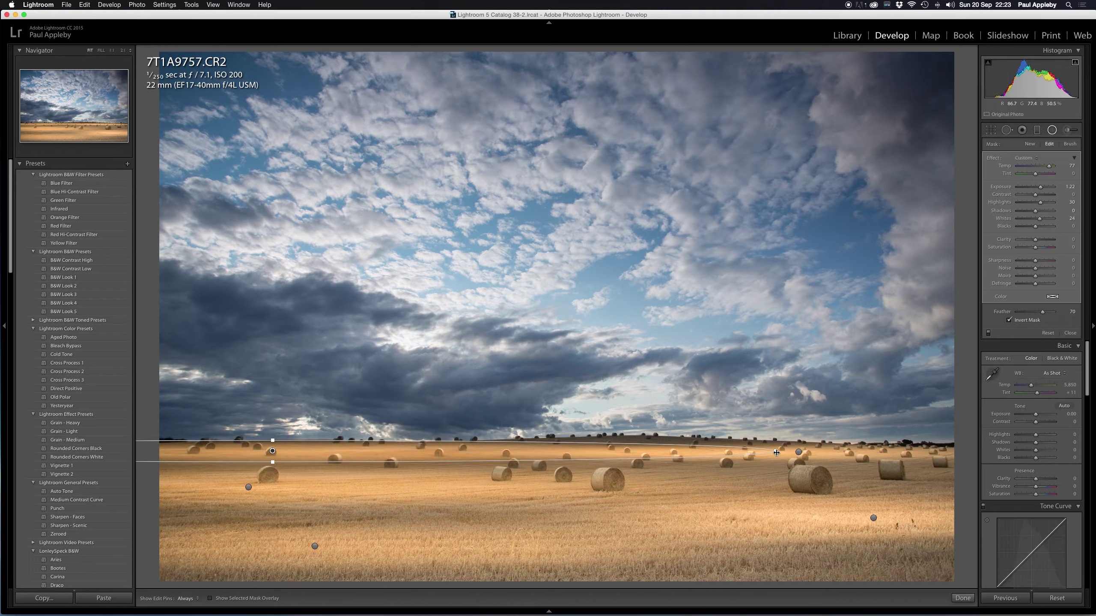
{"action": "left_click_drag", "start_coordinate": [776, 452], "coordinate": [536, 452]}
{"action": "left_click", "coordinate": [968, 598]}
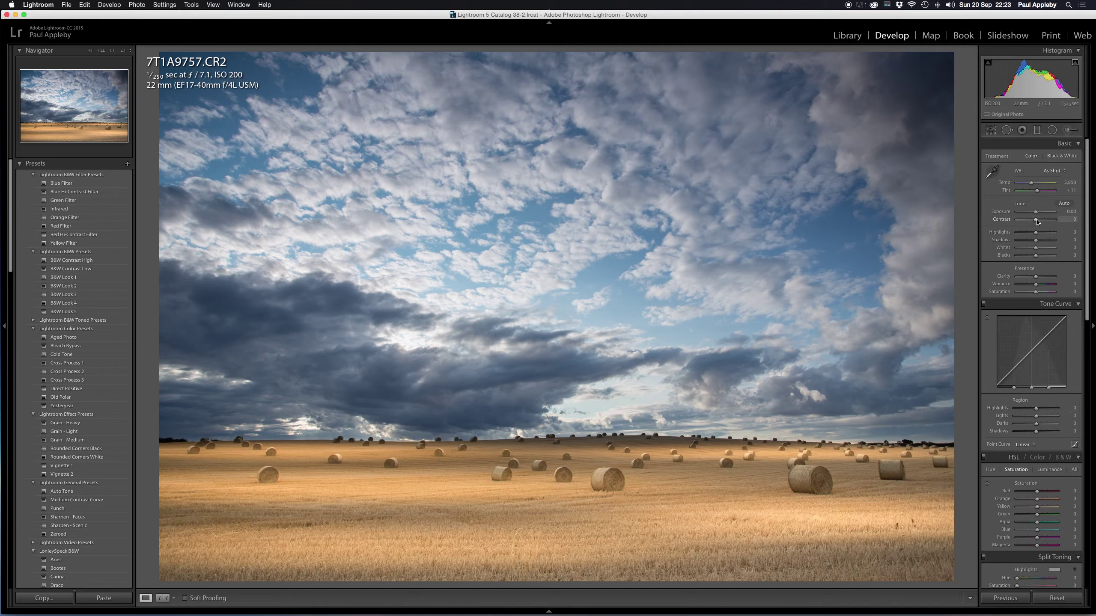
Step: Raise global Contrast to about +30 and Clarity to +29
{"action": "left_click_drag", "start_coordinate": [1036, 221], "coordinate": [1036, 221]}
{"action": "left_click_drag", "start_coordinate": [1035, 278], "coordinate": [1039, 278]}
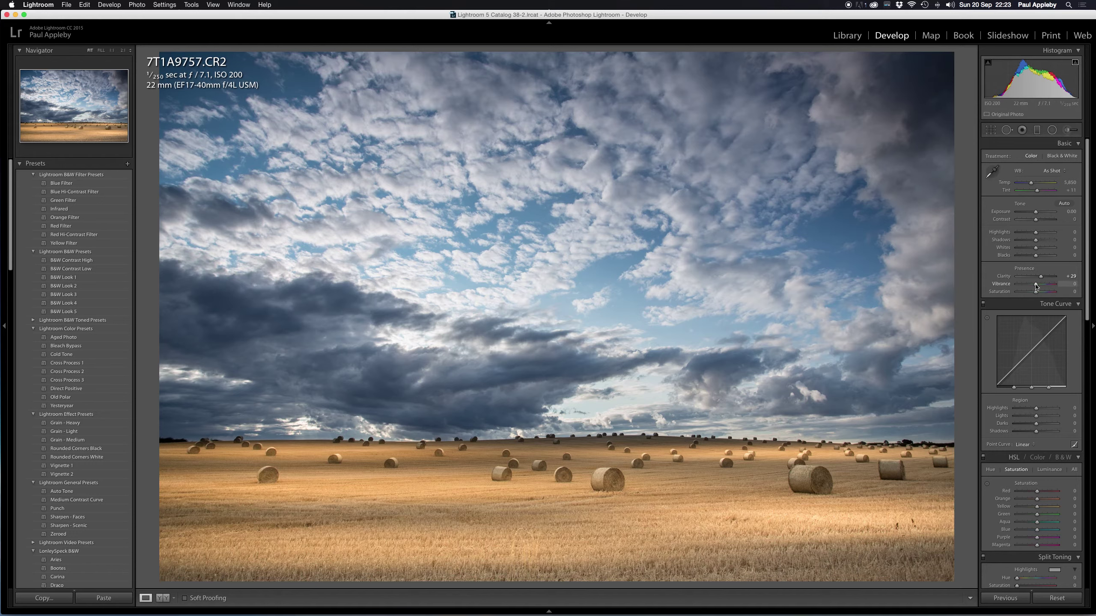
Step: Set Vibrance to +24 and Saturation to +3 in the Presence section
{"action": "left_click", "coordinate": [1036, 285]}
{"action": "left_click_drag", "start_coordinate": [1036, 286], "coordinate": [1076, 287]}
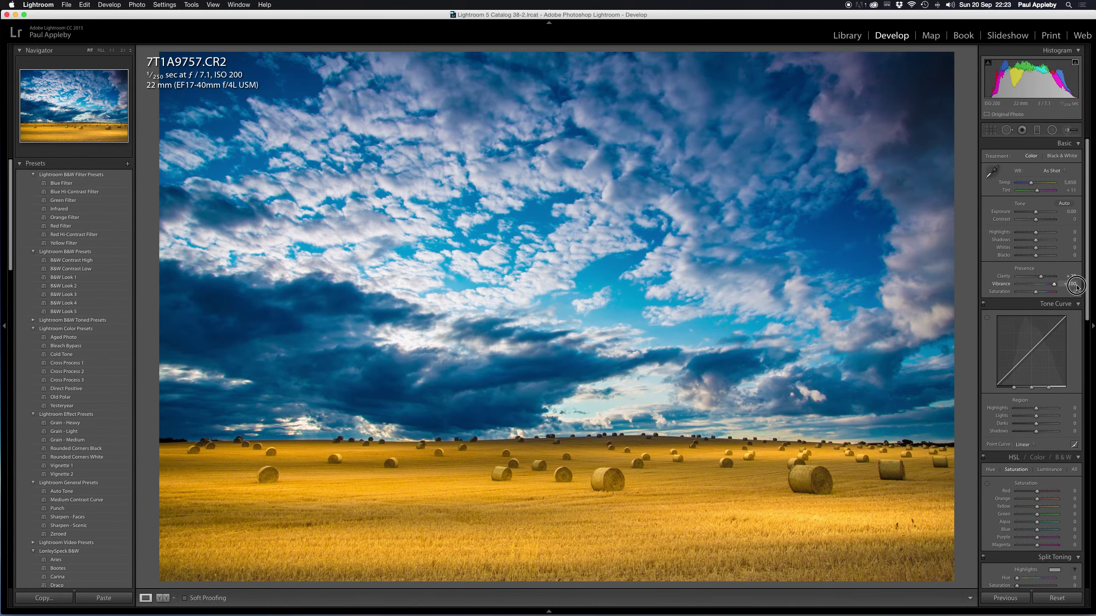
{"action": "left_click_drag", "start_coordinate": [1076, 287], "coordinate": [1040, 288]}
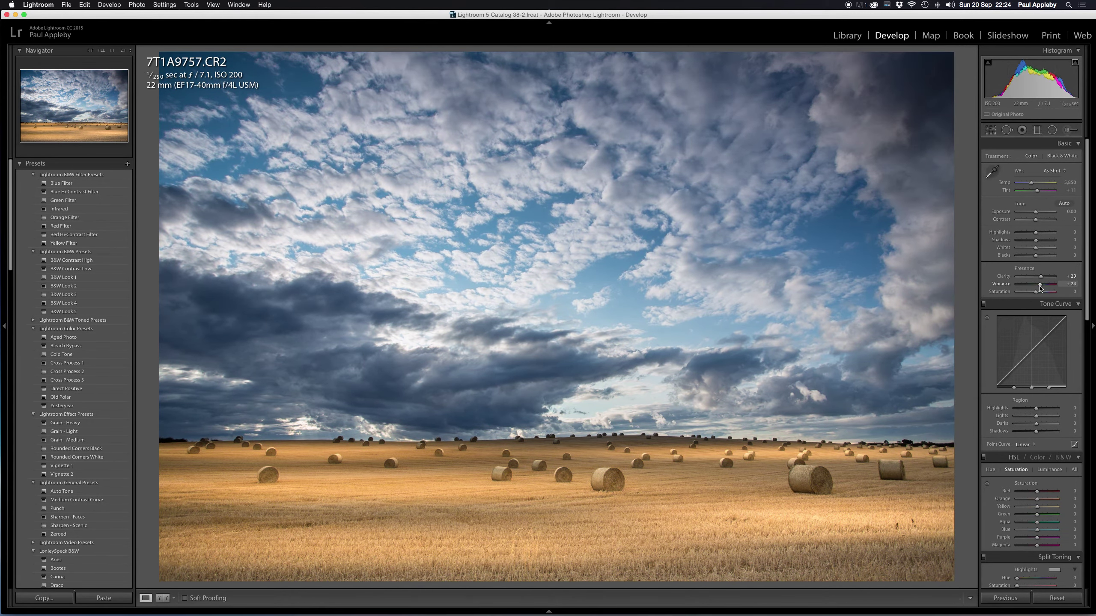
{"action": "left_click_drag", "start_coordinate": [1036, 295], "coordinate": [1036, 294]}
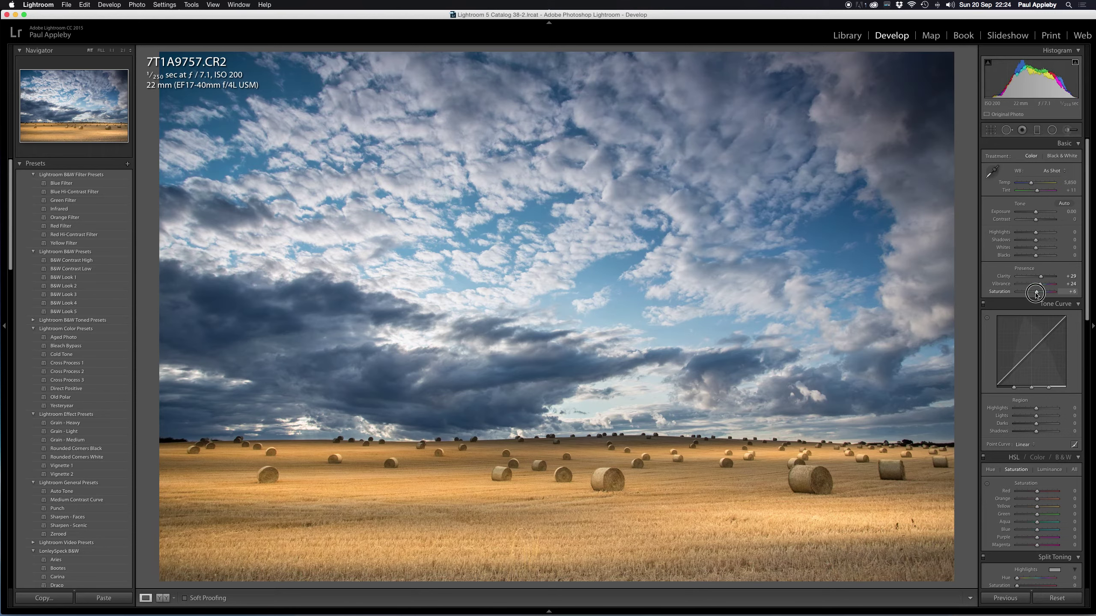
{"action": "left_click_drag", "start_coordinate": [1037, 294], "coordinate": [1035, 294]}
Step: Export the photo as a uniquely named JPEG, 7T1A9757-2.jpg, opening it in Photoshop
{"action": "key", "text": "super+shift+e"}
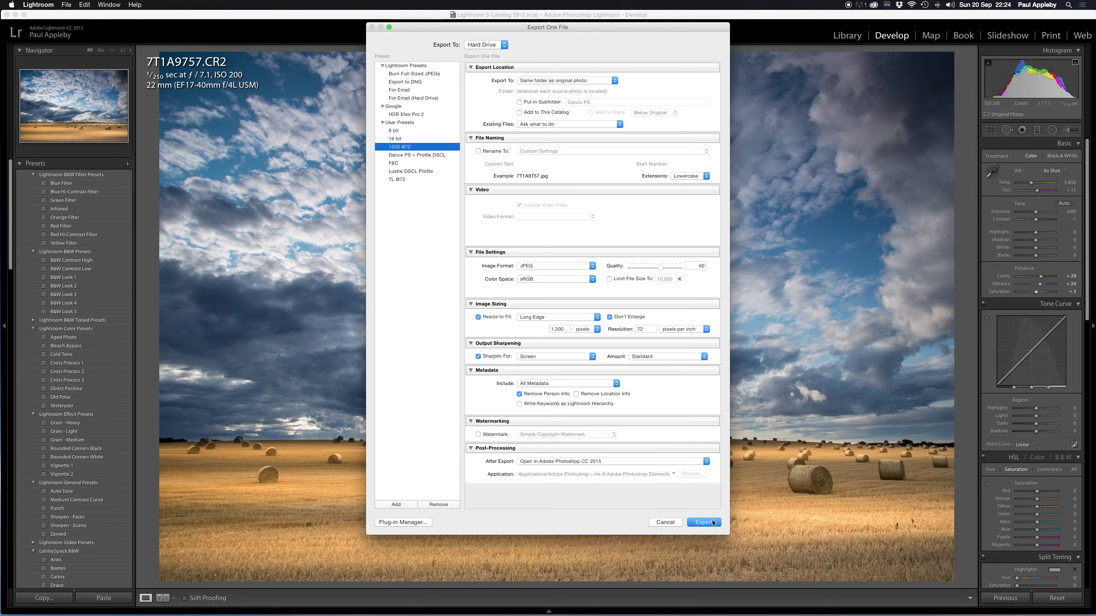
{"action": "left_click", "coordinate": [711, 523]}
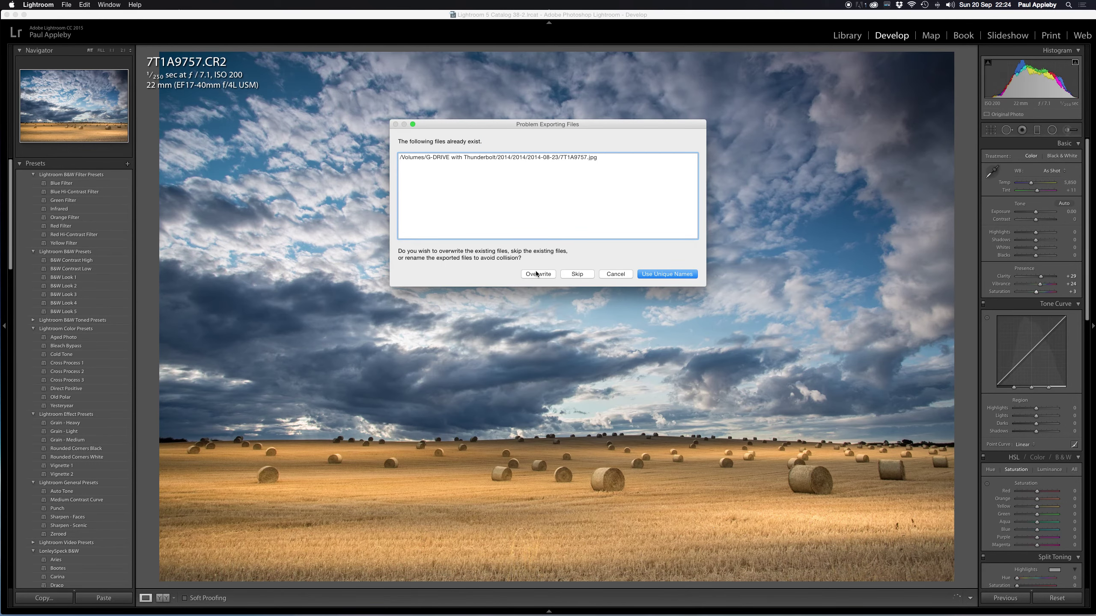
{"action": "left_click", "coordinate": [672, 274]}
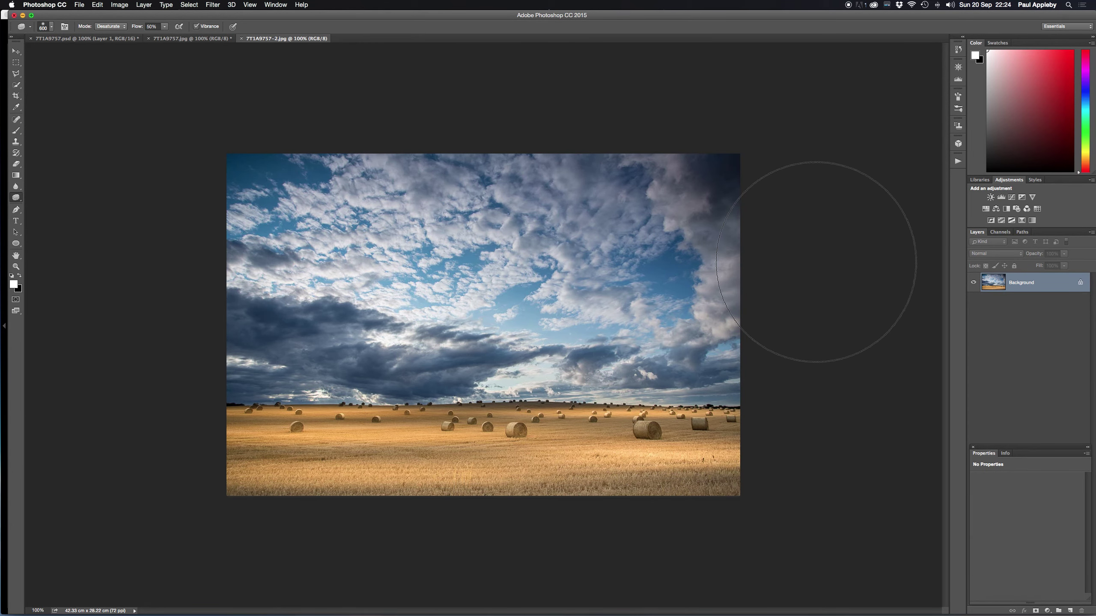
{"action": "left_click", "coordinate": [199, 40]}
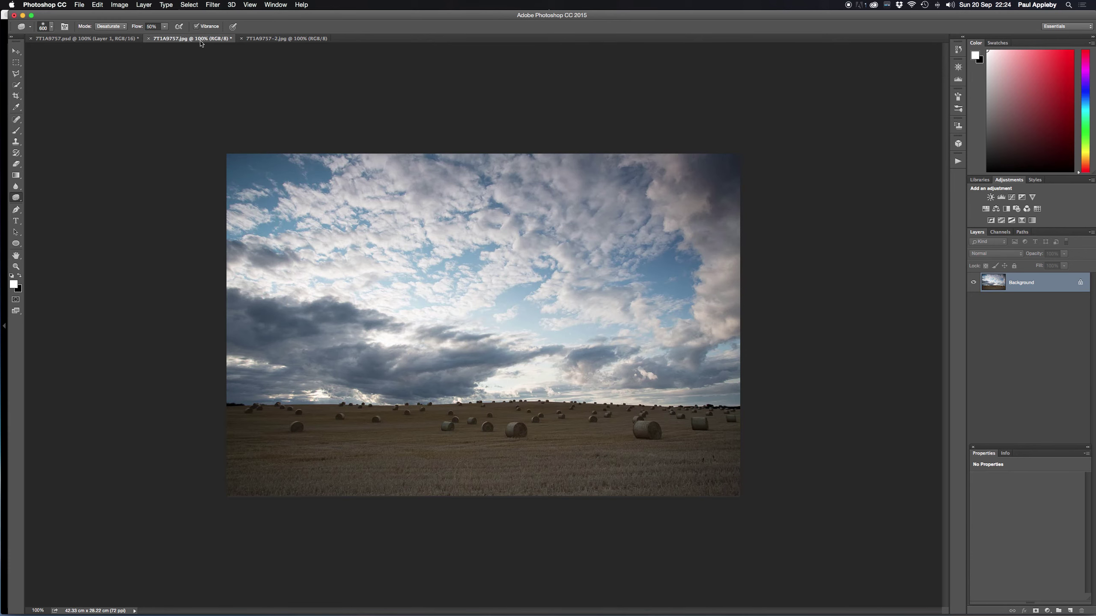
{"action": "left_click", "coordinate": [259, 39]}
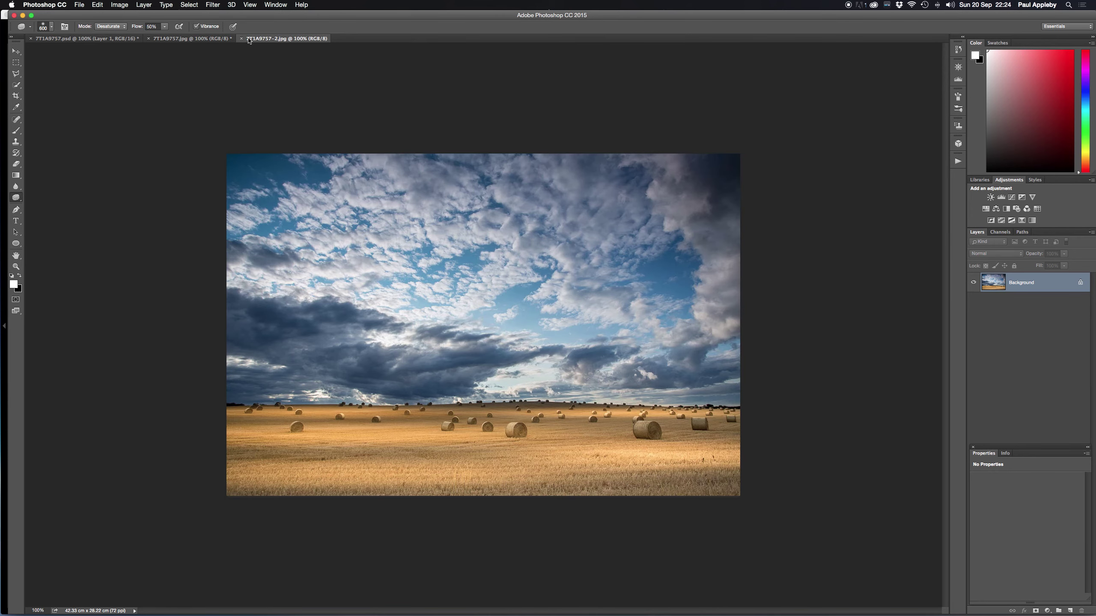
{"action": "left_click", "coordinate": [183, 40]}
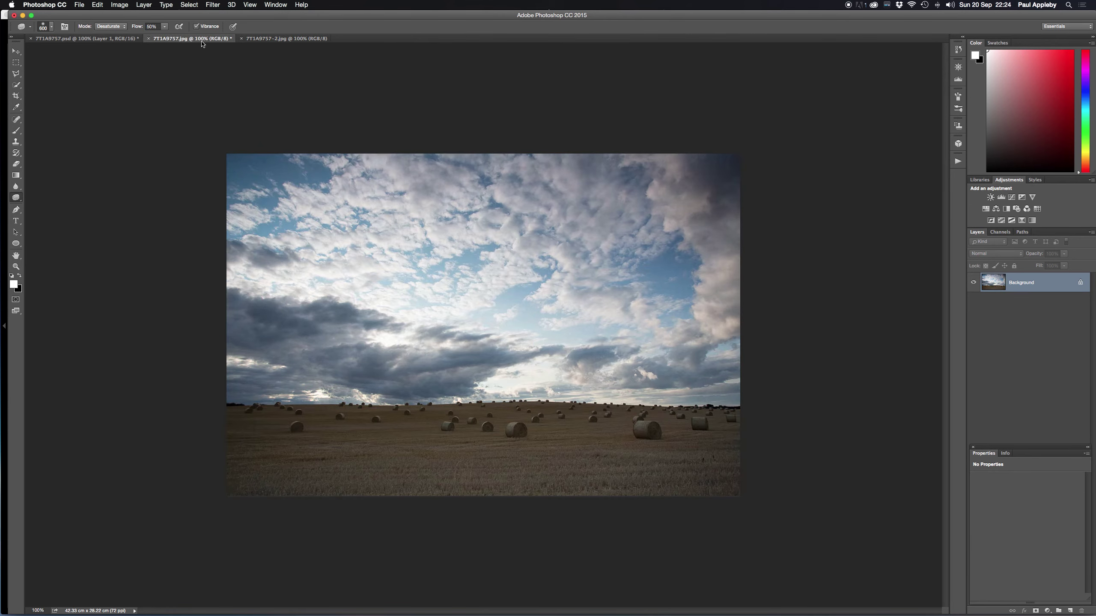
{"action": "left_click", "coordinate": [286, 40]}
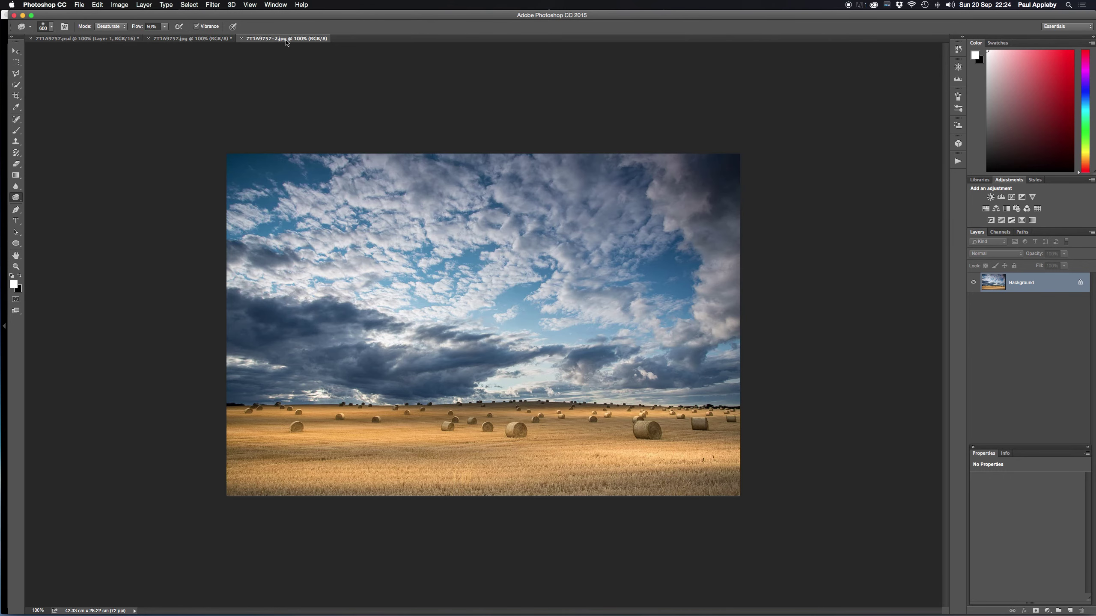
Step: Launch Nik Color Efex Pro 4 on the photo from the Filter menu
{"action": "left_click", "coordinate": [221, 8]}
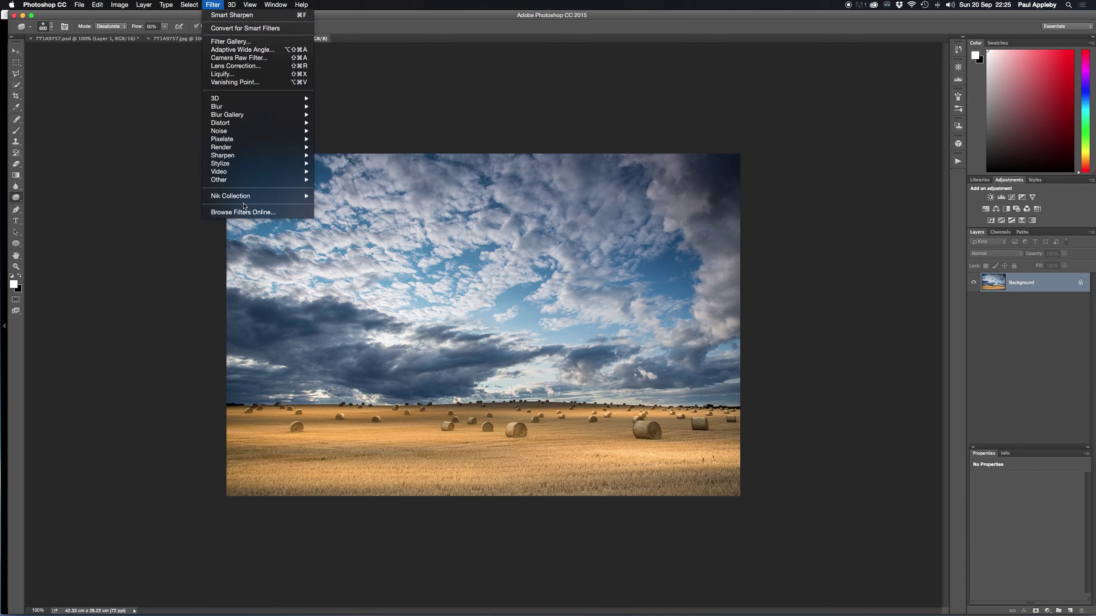
{"action": "mouse_move", "coordinate": [253, 198]}
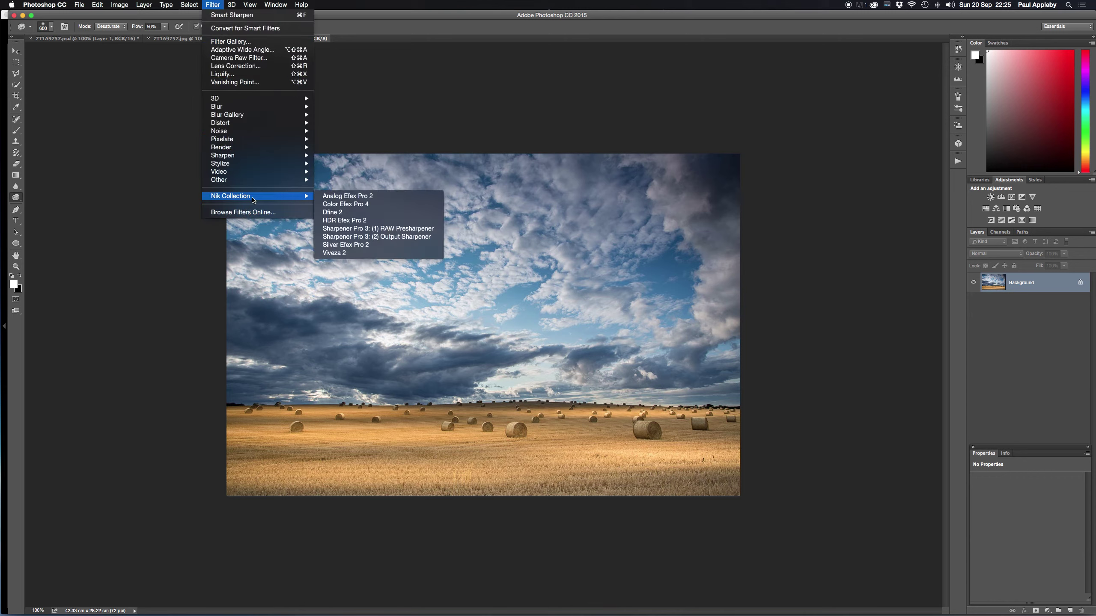
{"action": "left_click", "coordinate": [347, 204]}
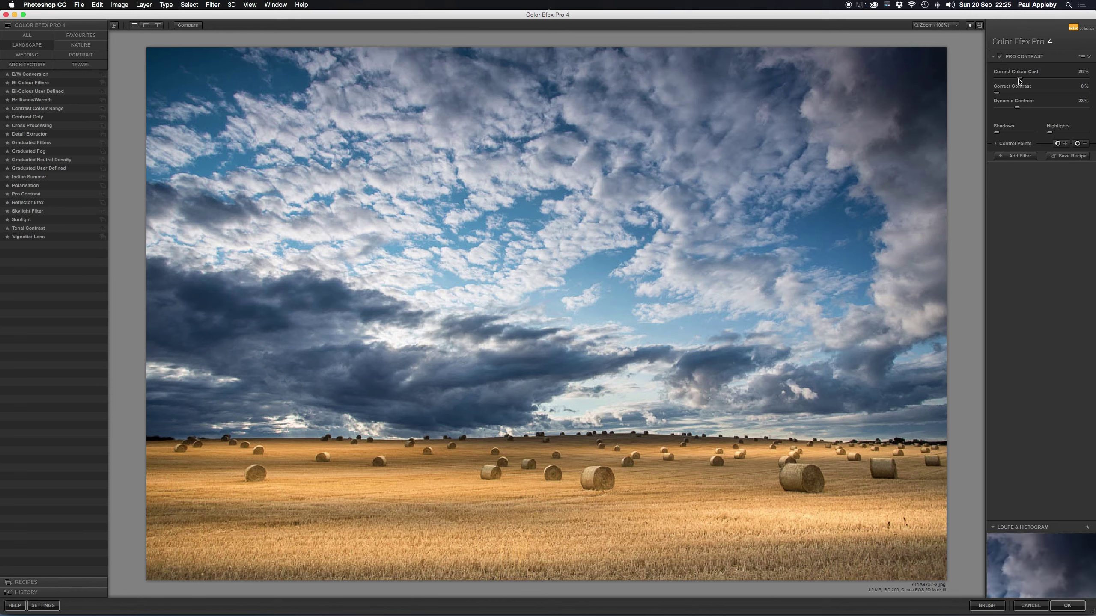
Step: Apply Pro Contrast with 0% colour cast correction, about 33% dynamic contrast and 19% highlights
{"action": "left_click_drag", "start_coordinate": [1019, 78], "coordinate": [979, 107]}
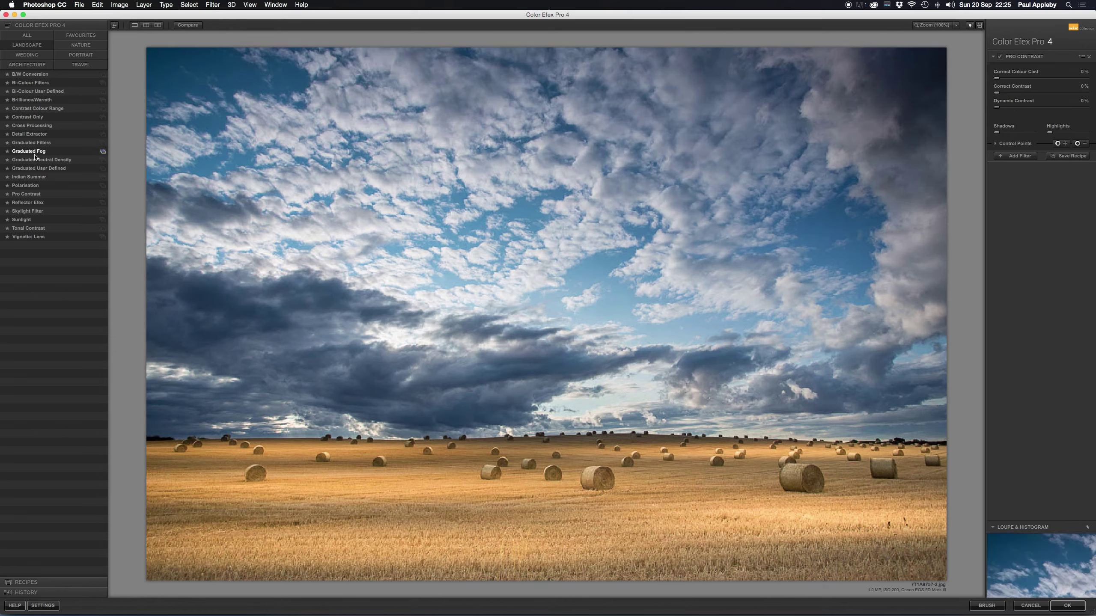
{"action": "left_click", "coordinate": [30, 195]}
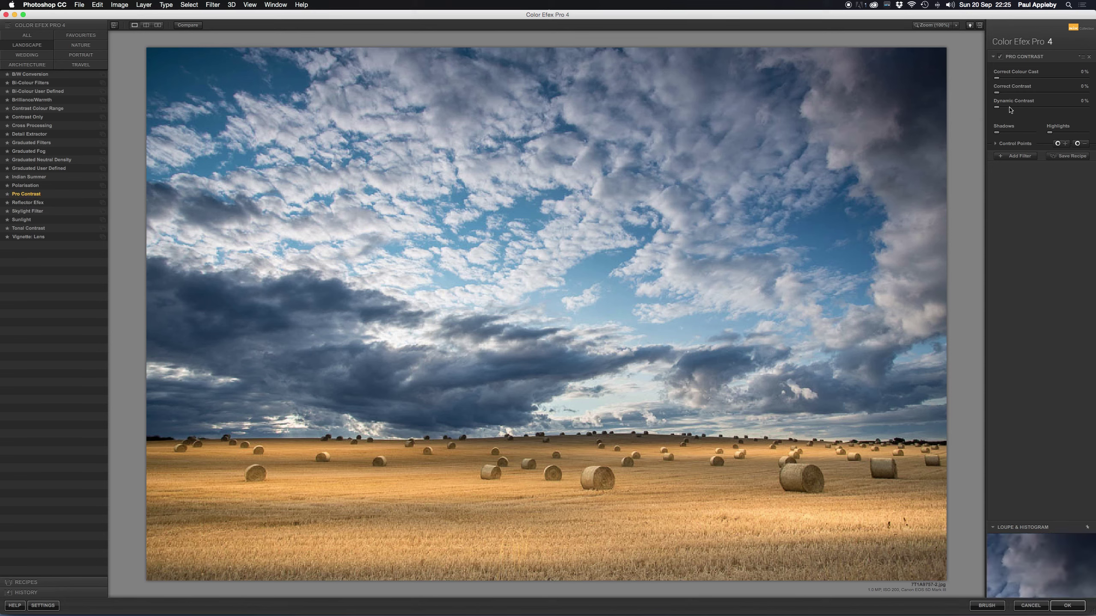
{"action": "left_click_drag", "start_coordinate": [998, 110], "coordinate": [1027, 117]}
{"action": "left_click", "coordinate": [187, 24]}
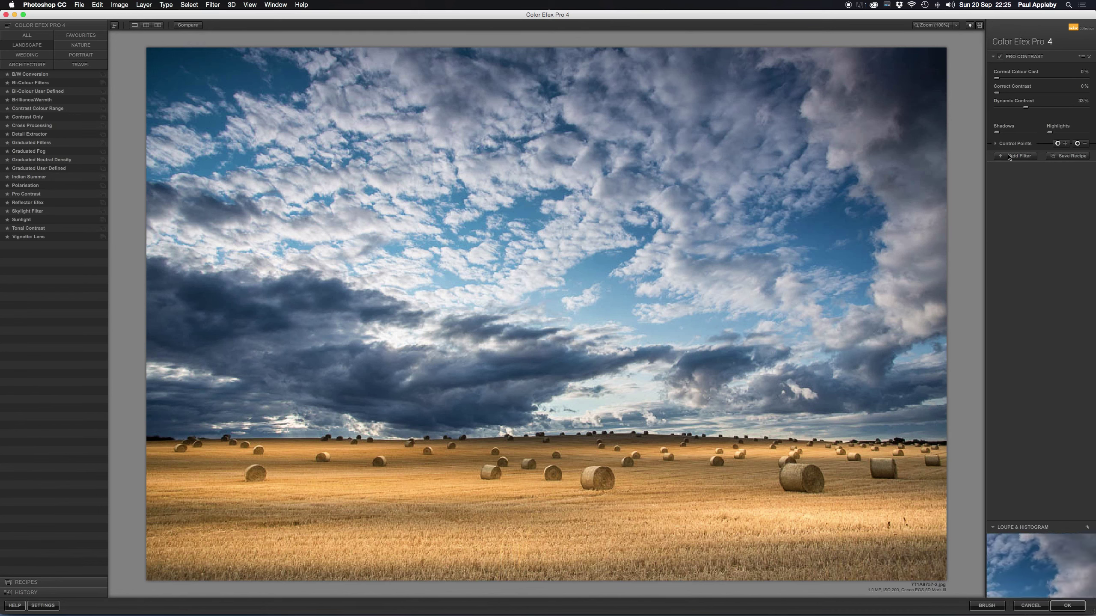
{"action": "left_click", "coordinate": [1049, 133]}
{"action": "left_click_drag", "start_coordinate": [1040, 138], "coordinate": [1056, 140]}
Step: Stack a Brilliance/Warmth filter set to 68% warmth and 2% saturation
{"action": "left_click", "coordinate": [1015, 156]}
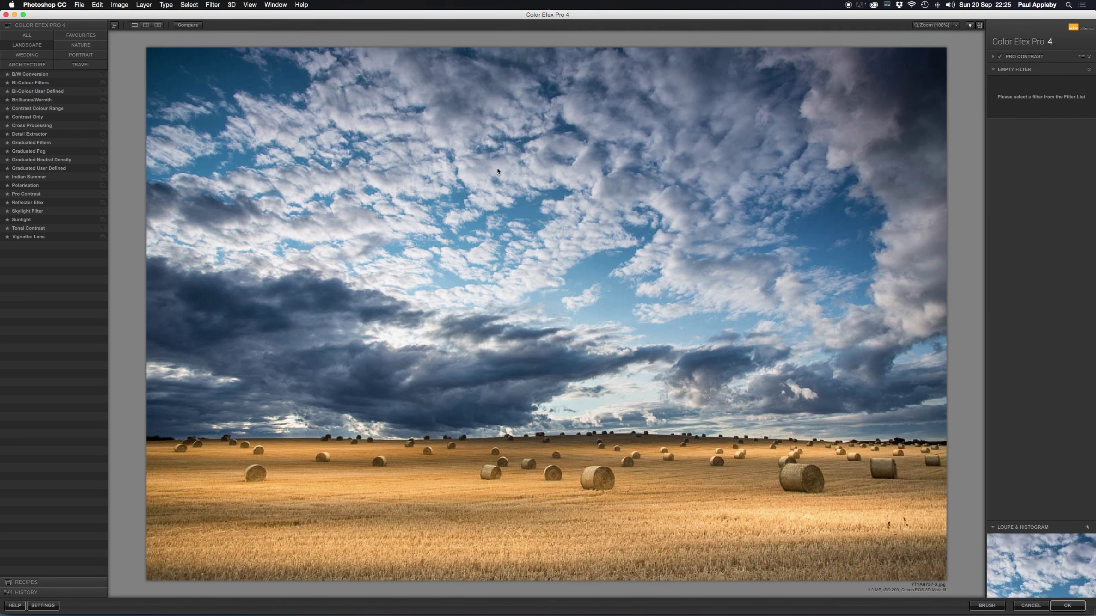
{"action": "left_click", "coordinate": [38, 103]}
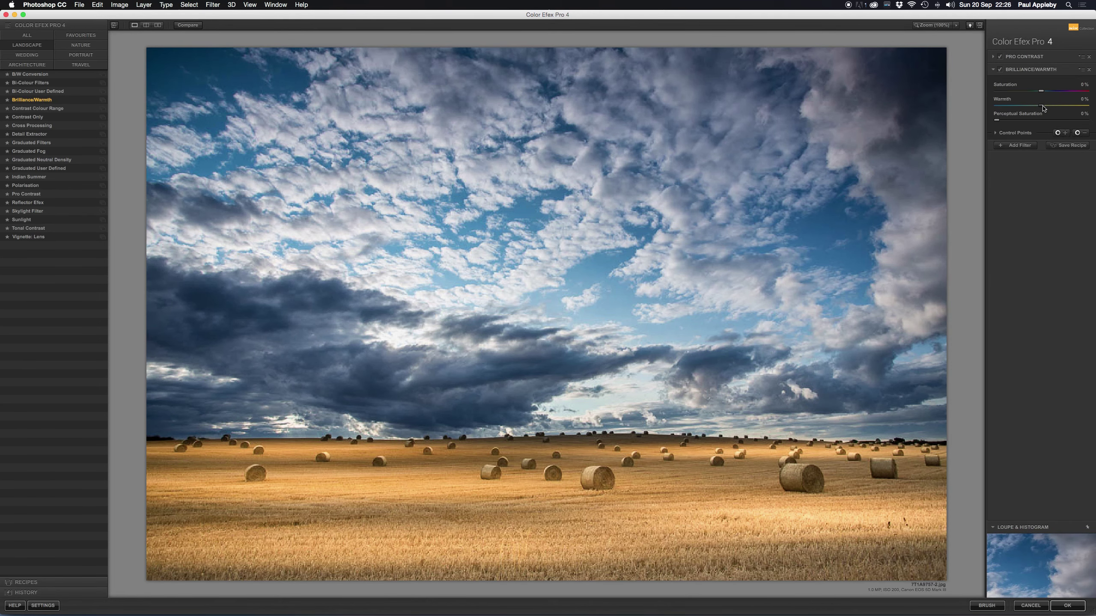
{"action": "left_click_drag", "start_coordinate": [1043, 108], "coordinate": [980, 125]}
{"action": "left_click_drag", "start_coordinate": [1041, 95], "coordinate": [1042, 95]}
{"action": "left_click_drag", "start_coordinate": [1042, 93], "coordinate": [1042, 95]}
Step: Apply the stacked Color Efex filters so the result renders back in Photoshop
{"action": "left_click", "coordinate": [1067, 606]}
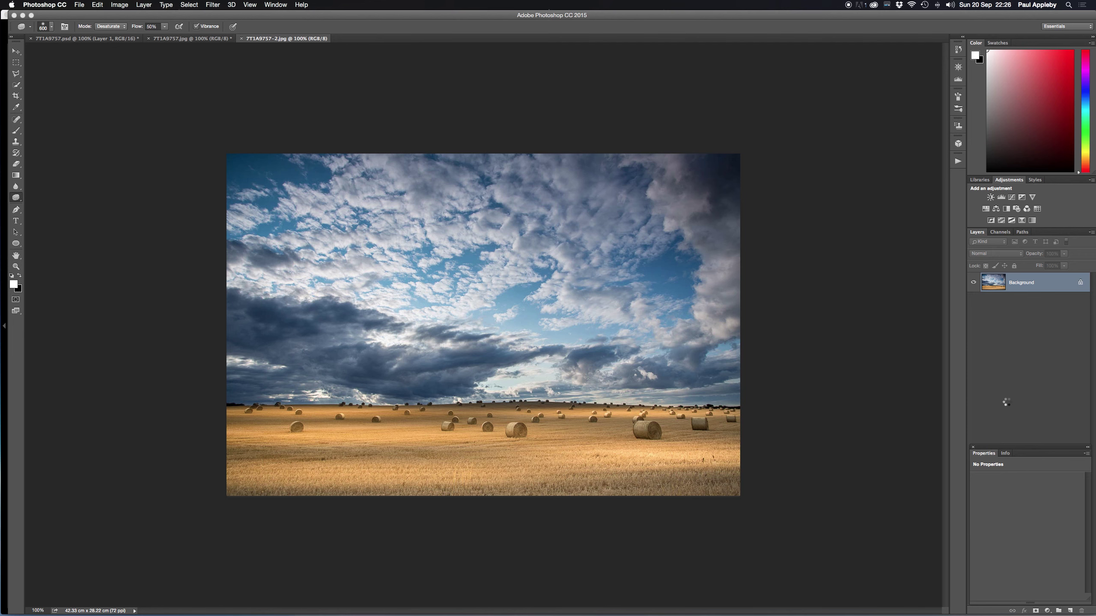